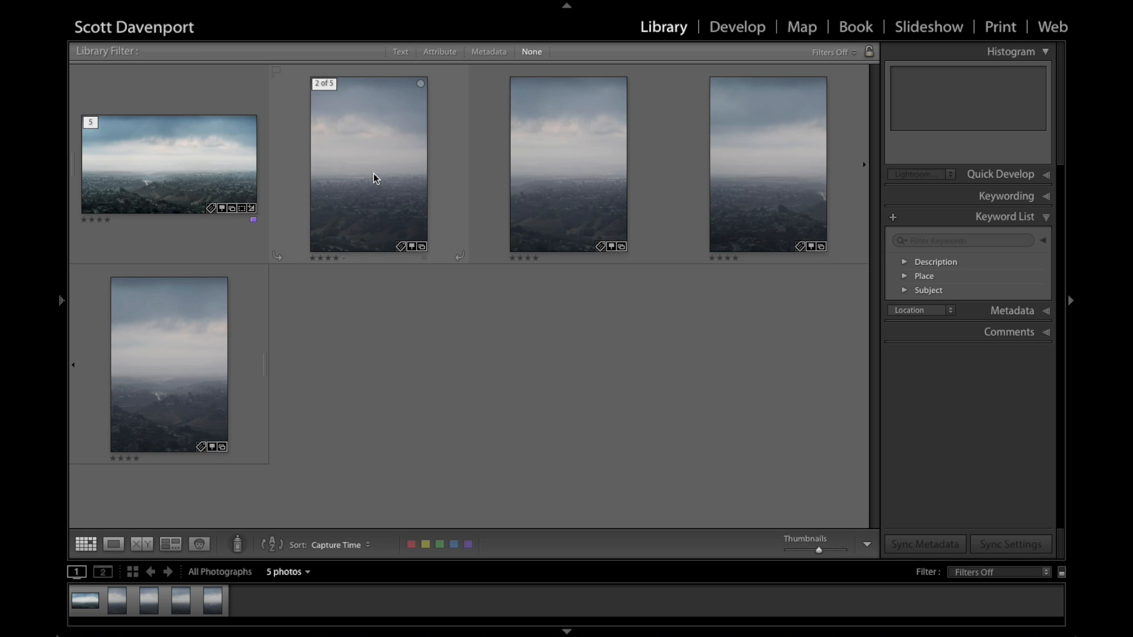
# Select the four vertical frames and compare them in Survey view, including the finished panorama.
pyautogui.click(338, 180)
pyautogui.hotkey('shift', 'Right')
pyautogui.hotkey('shift', 'Right')
pyautogui.hotkey('shift', 'Right')
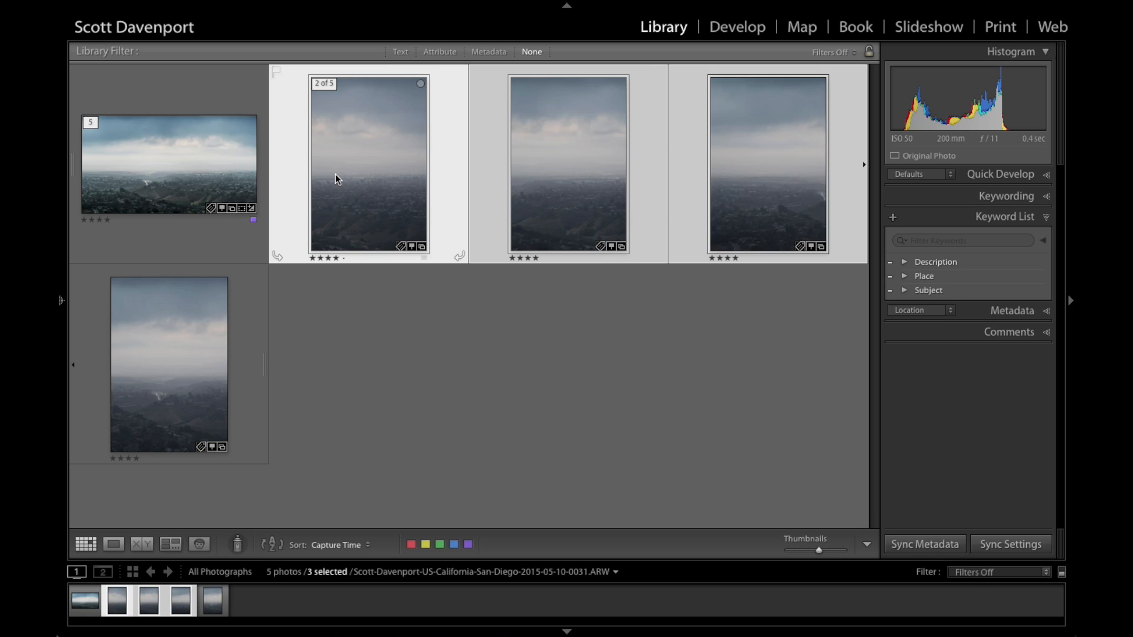
pyautogui.press('n')
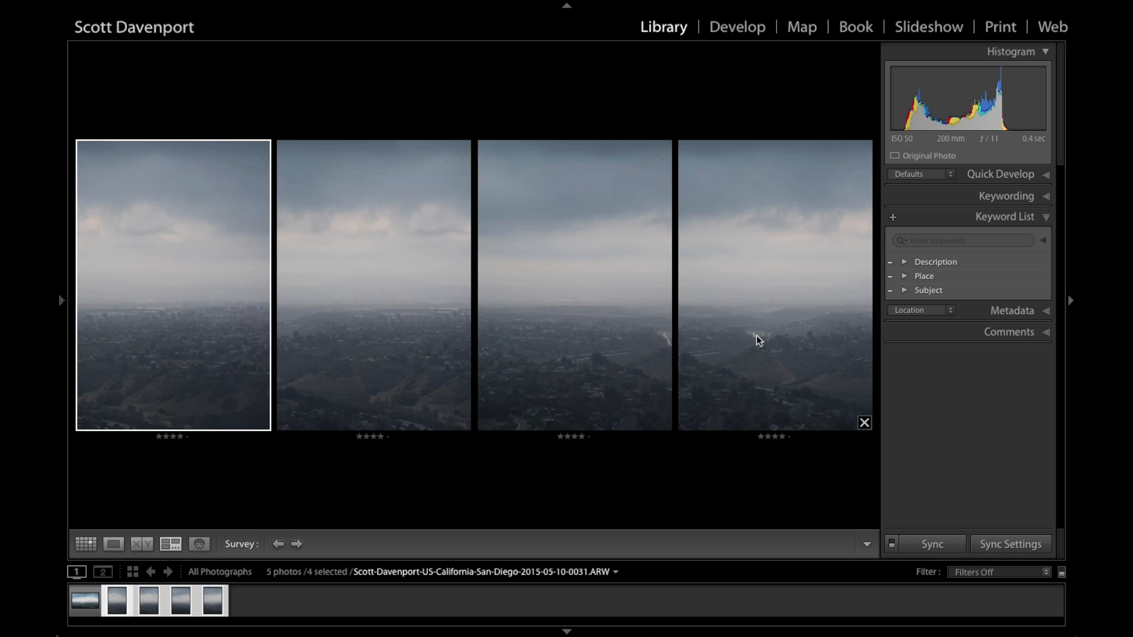
pyautogui.hotkey('ctrl', 'a')
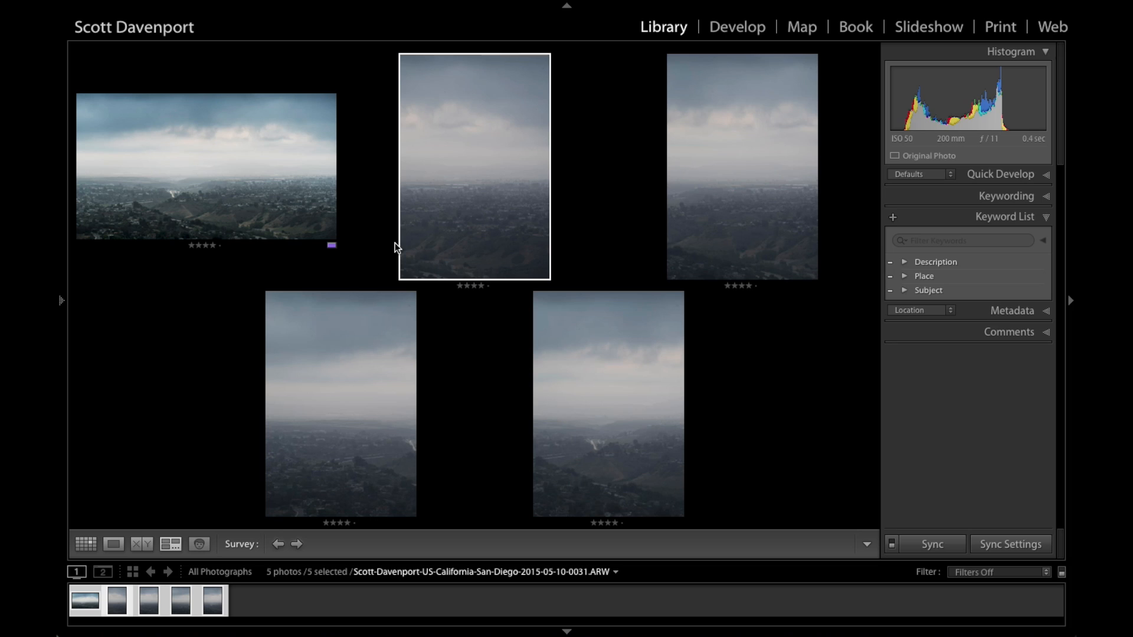
# Return to the thumbnail grid and select only the four vertical frames.
pyautogui.press('g')
pyautogui.click(412, 339)
pyautogui.click(380, 167)
pyautogui.hotkey('shift', 'Right')
pyautogui.hotkey('shift', 'Right')
pyautogui.hotkey('shift', 'Right')
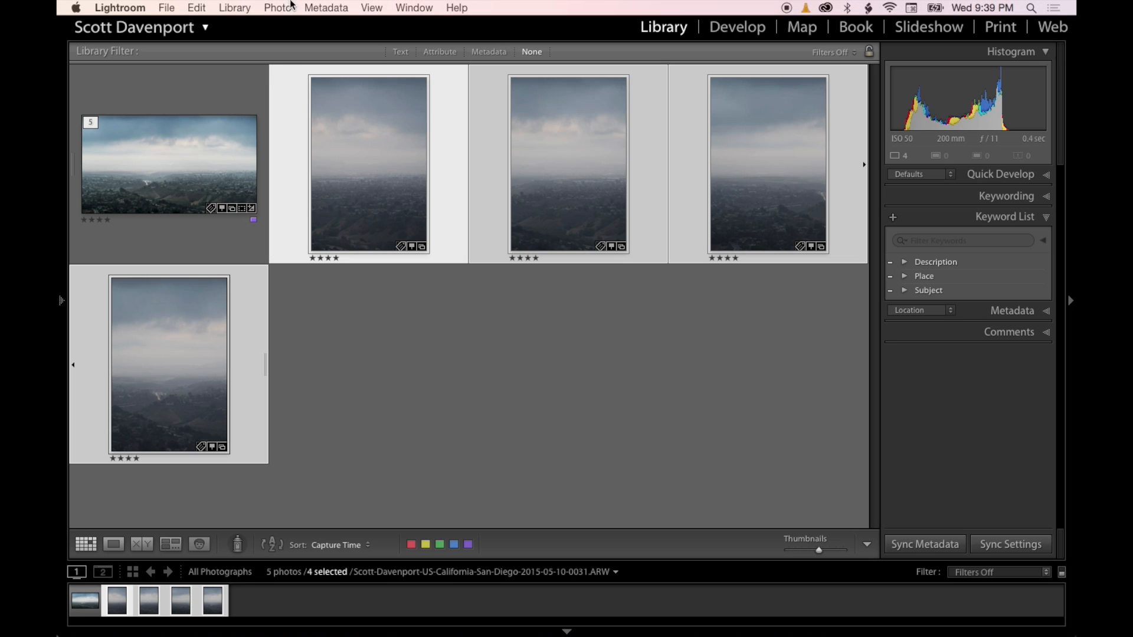
# Start a Panorama photo merge of the four selected frames and toggle its Auto Crop option.
pyautogui.click(277, 8)
pyautogui.moveTo(383, 124)
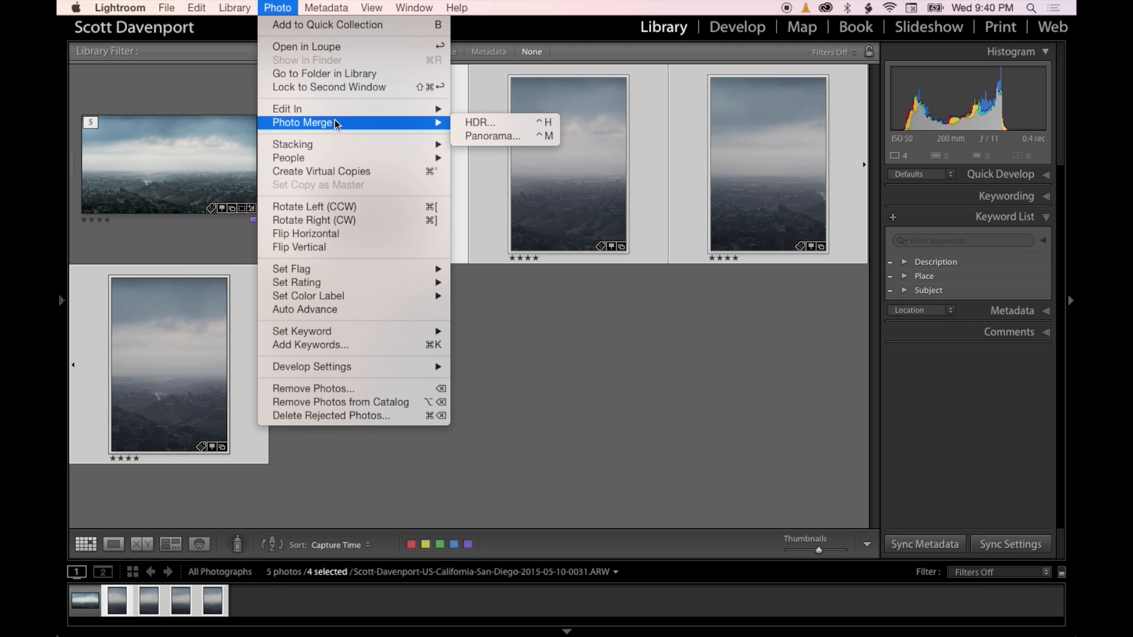
pyautogui.click(510, 136)
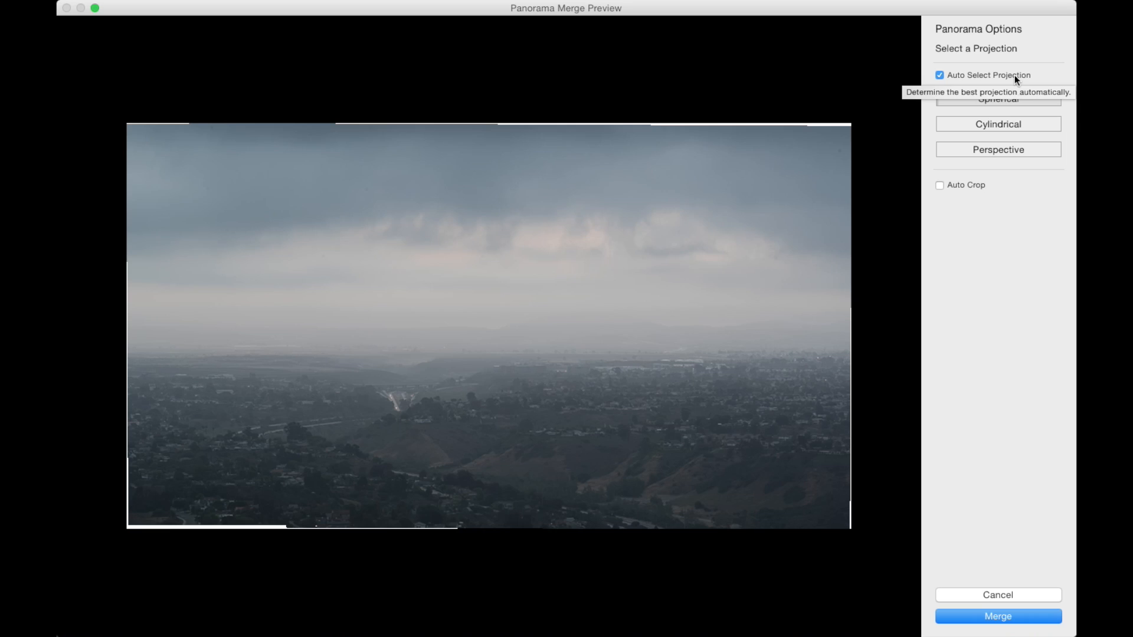
pyautogui.click(948, 184)
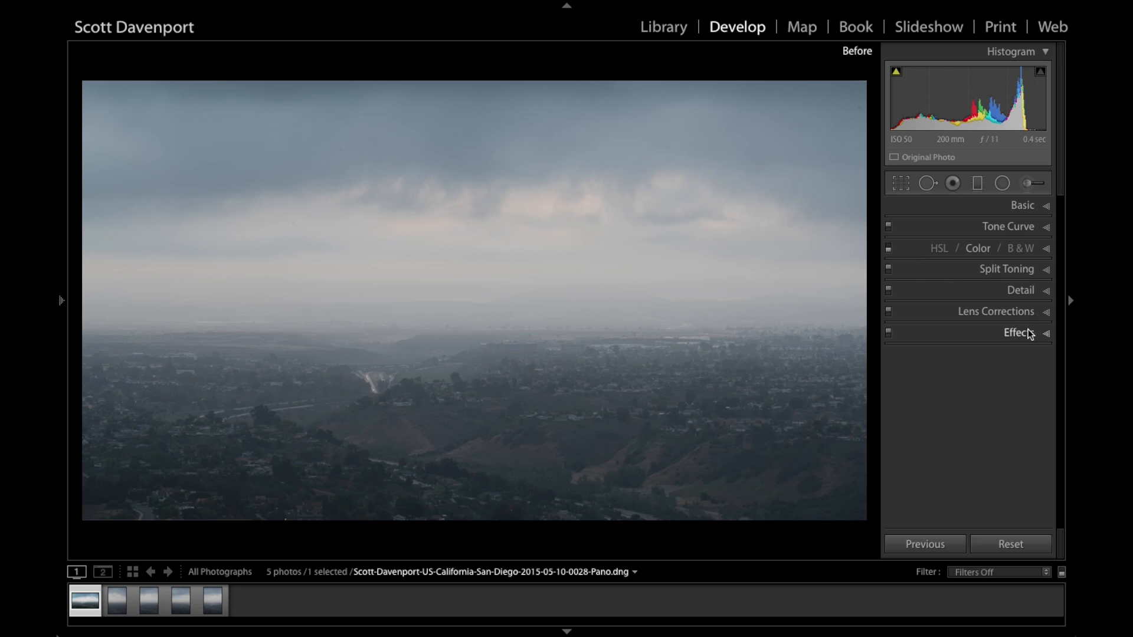
# Examine the lens profile correction settings applied to the panorama.
pyautogui.click(1043, 314)
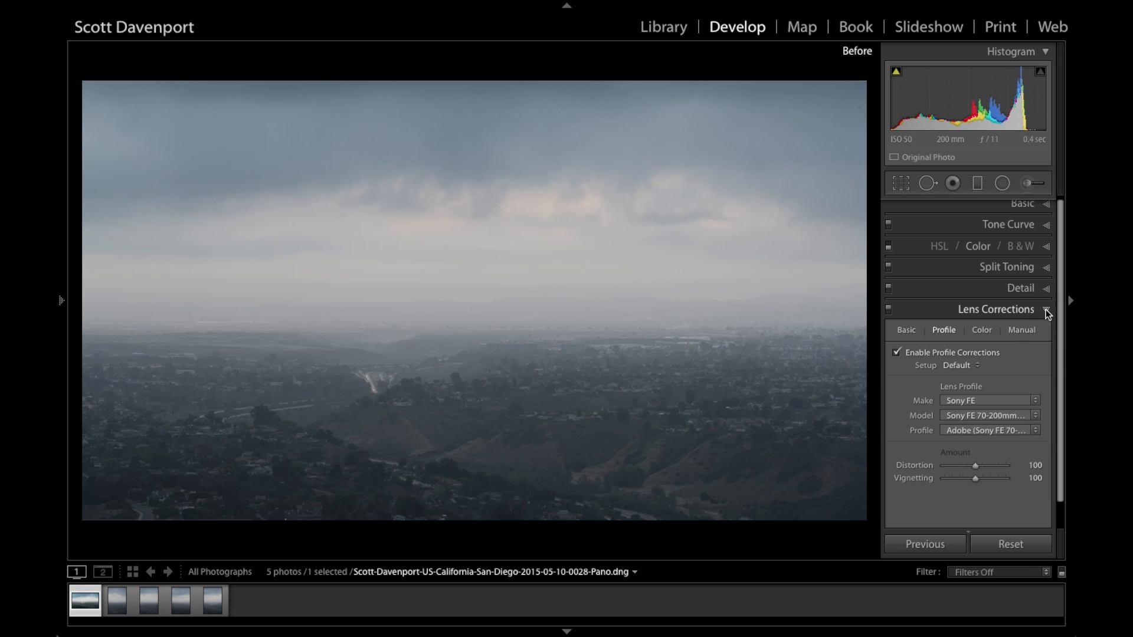
pyautogui.click(1045, 311)
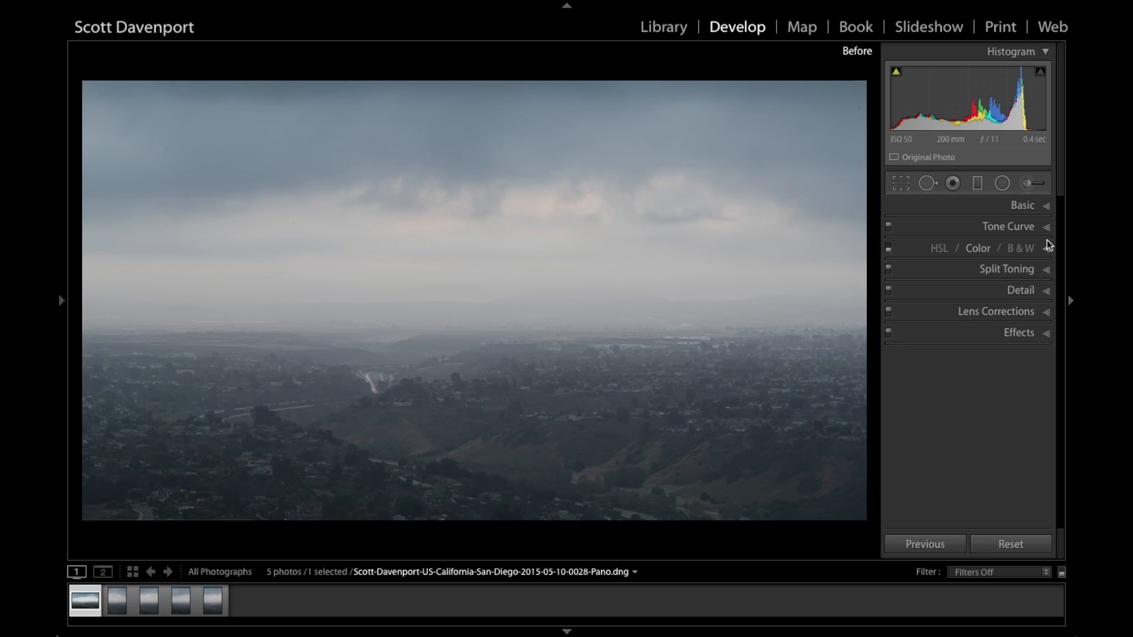
# Set the panorama's Shadows back to 0 in the Basic adjustments.
pyautogui.click(1047, 206)
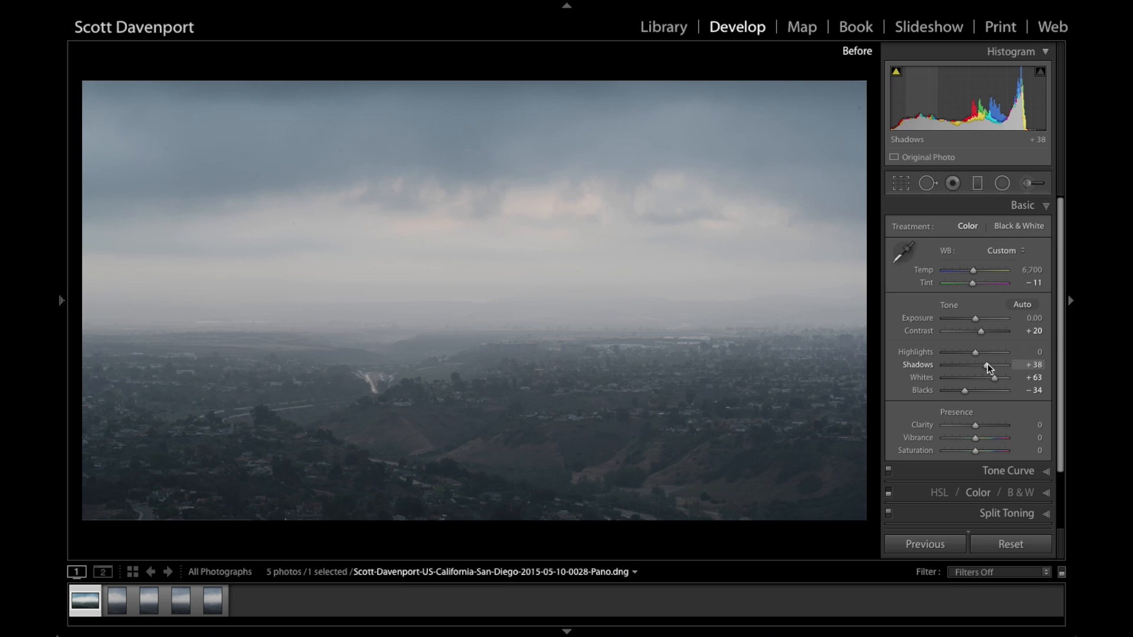
pyautogui.moveTo(988, 369); pyautogui.dragTo(977, 369)
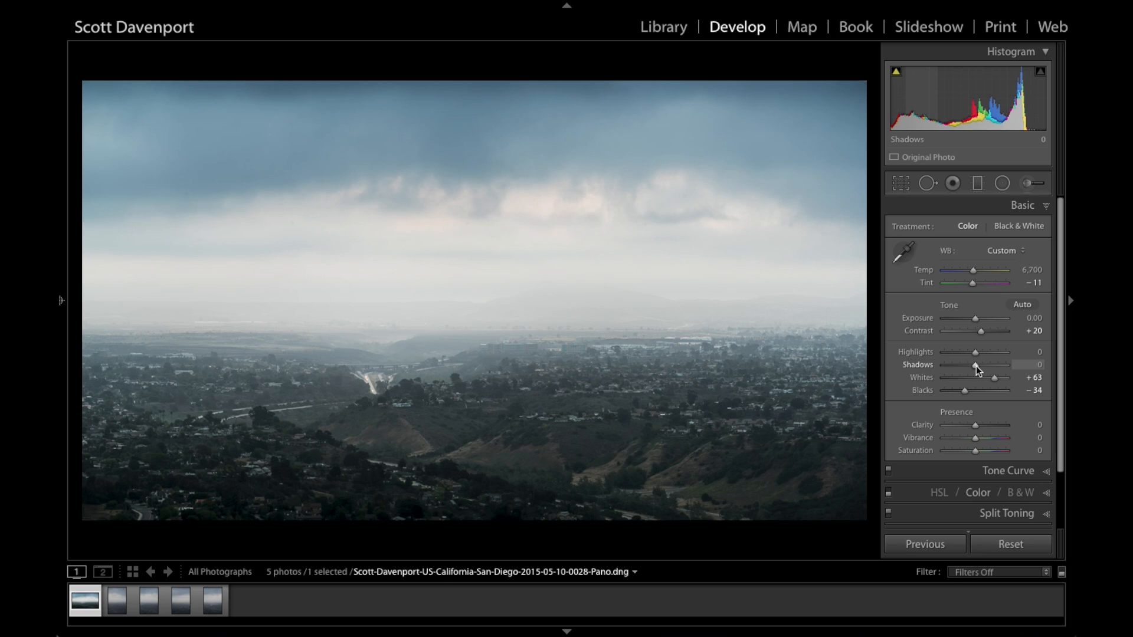
# Reset the panorama's tone adjustments and set Whites to +59 and Blacks to −31.
pyautogui.doubleClick(955, 309)
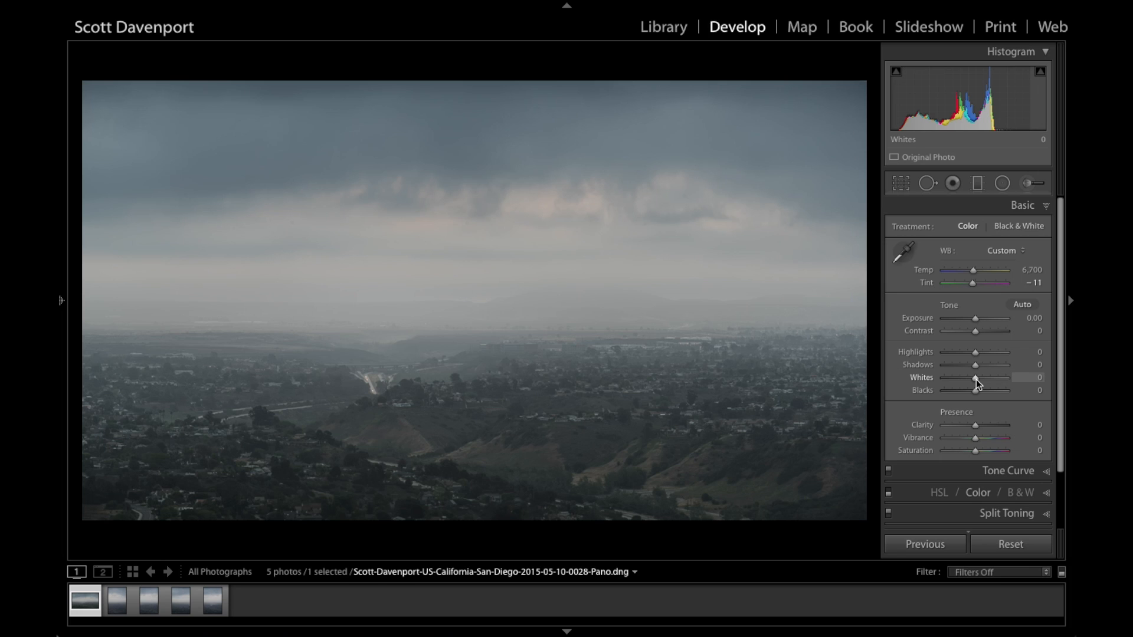
pyautogui.moveTo(976, 383); pyautogui.dragTo(996, 383)
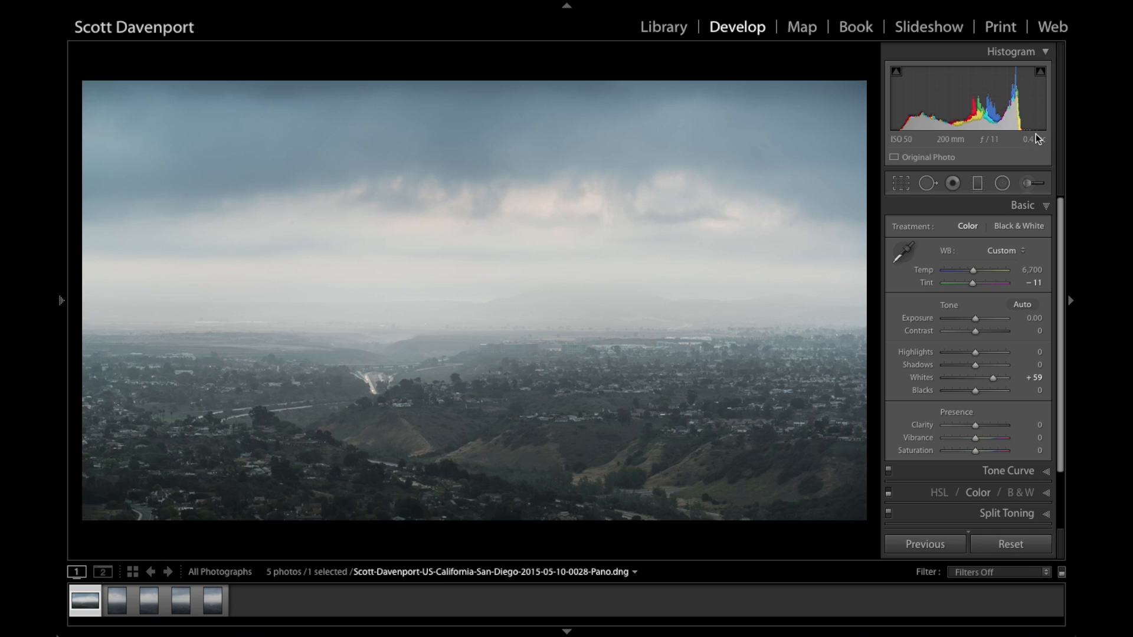
pyautogui.moveTo(976, 390); pyautogui.dragTo(974, 394)
pyautogui.moveTo(968, 391); pyautogui.dragTo(963, 390)
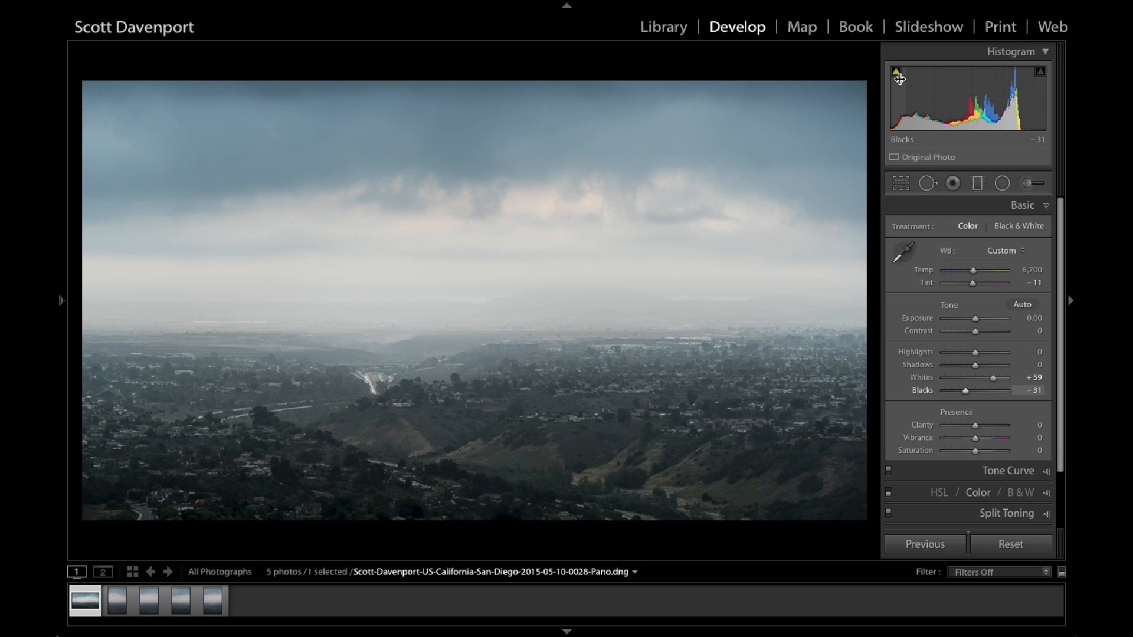
# Toggle the clipping overlay to check the panorama, and raise Shadows to +15.
pyautogui.press('j')
pyautogui.press('j')
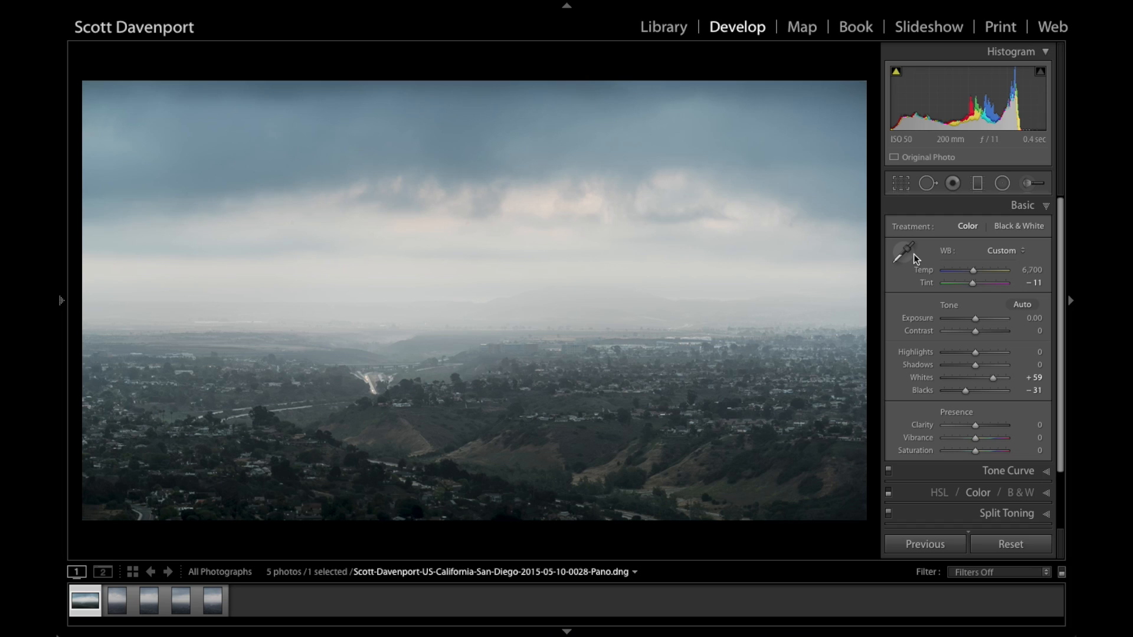
pyautogui.press('j')
pyautogui.press('j')
pyautogui.moveTo(974, 364); pyautogui.dragTo(979, 364)
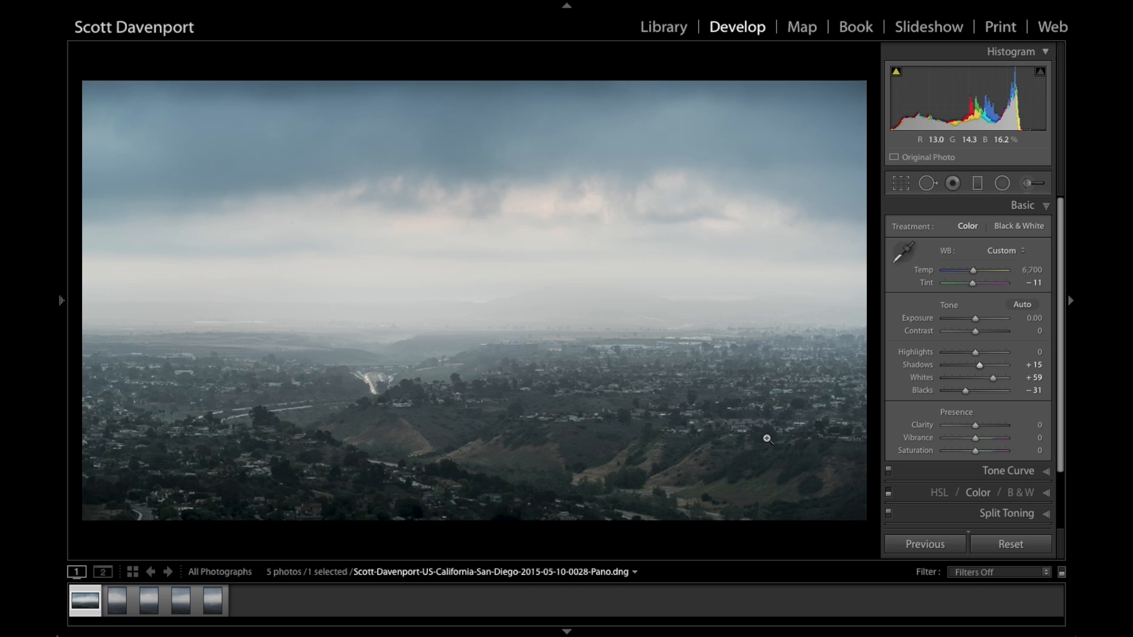
# Undo the latest Shadows, Blacks and Whites changes and the tone reset.
pyautogui.hotkey('ctrl', 'z')
pyautogui.hotkey('ctrl', 'z')
pyautogui.hotkey('ctrl', 'z')
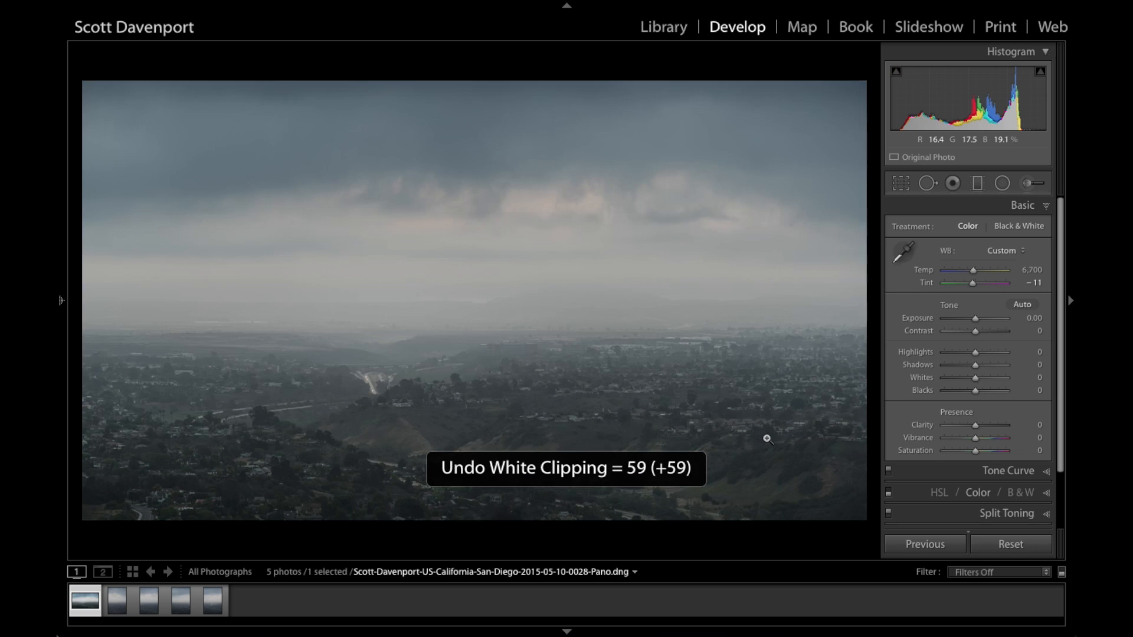
pyautogui.hotkey('ctrl', 'z')
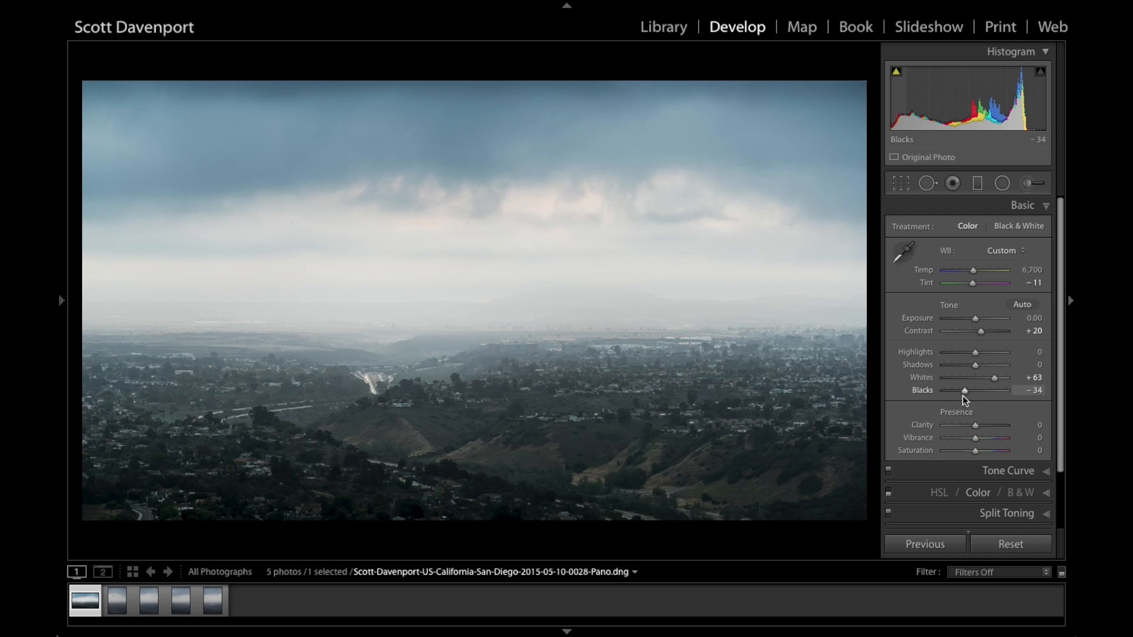
# Try resetting Contrast to its default value, and set the panorama's Contrast to +24.
pyautogui.doubleClick(979, 331)
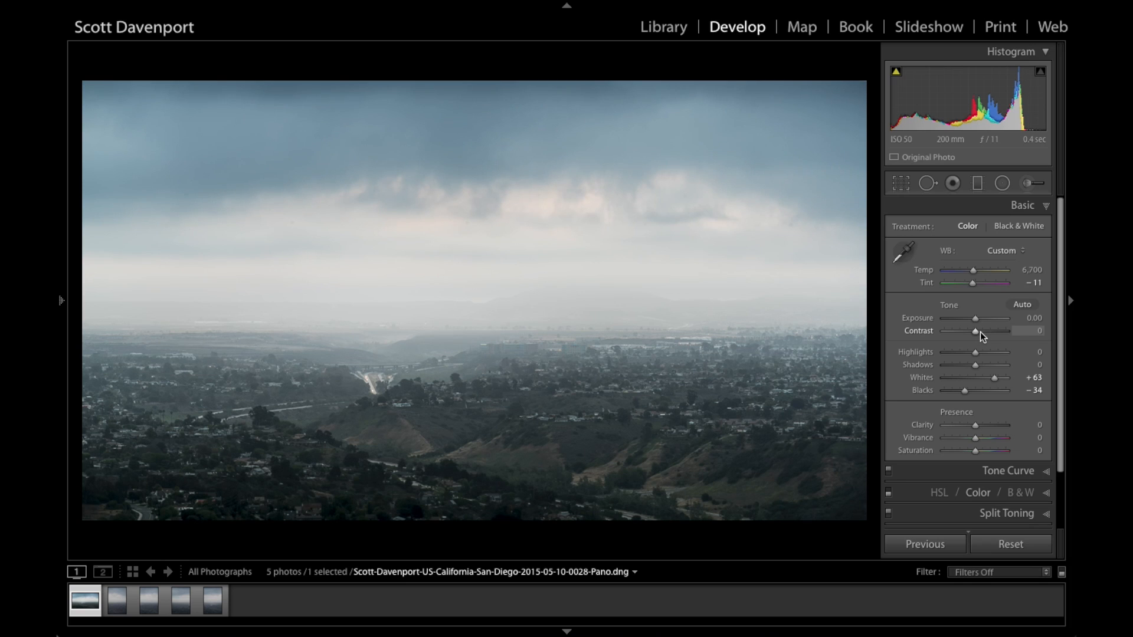
pyautogui.hotkey('ctrl', 'z')
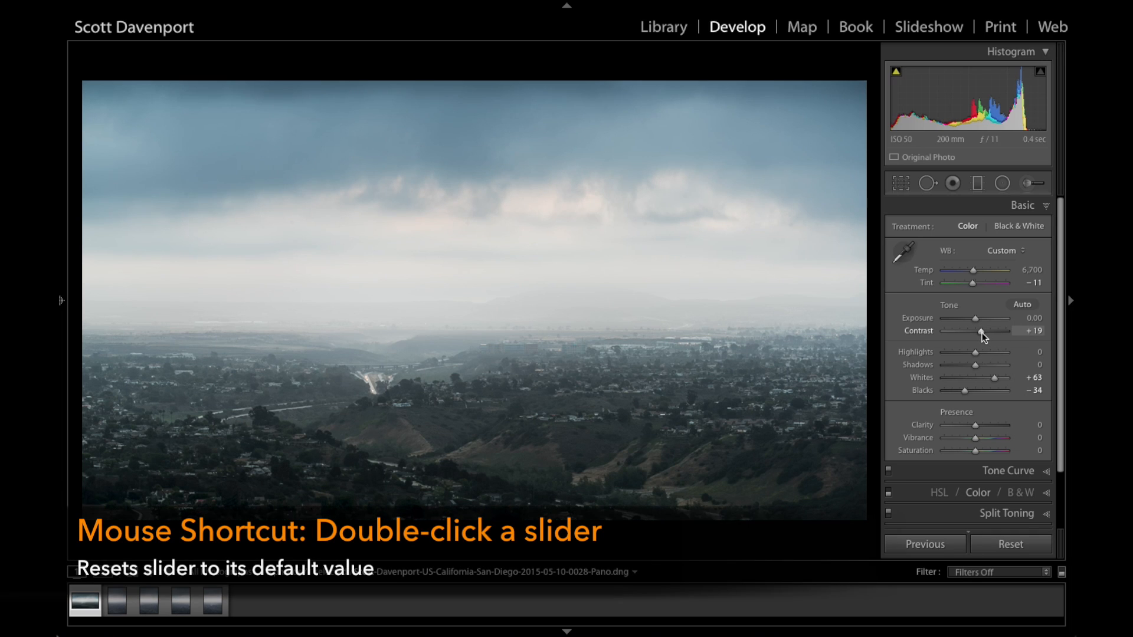
pyautogui.doubleClick(981, 331)
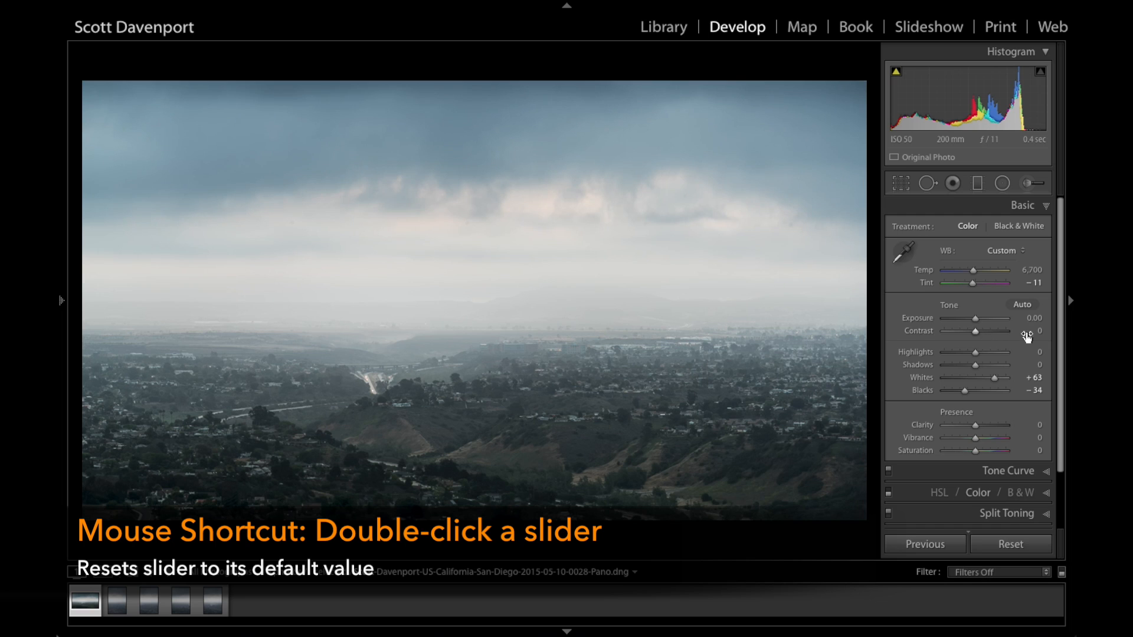
pyautogui.hotkey('ctrl', 'z')
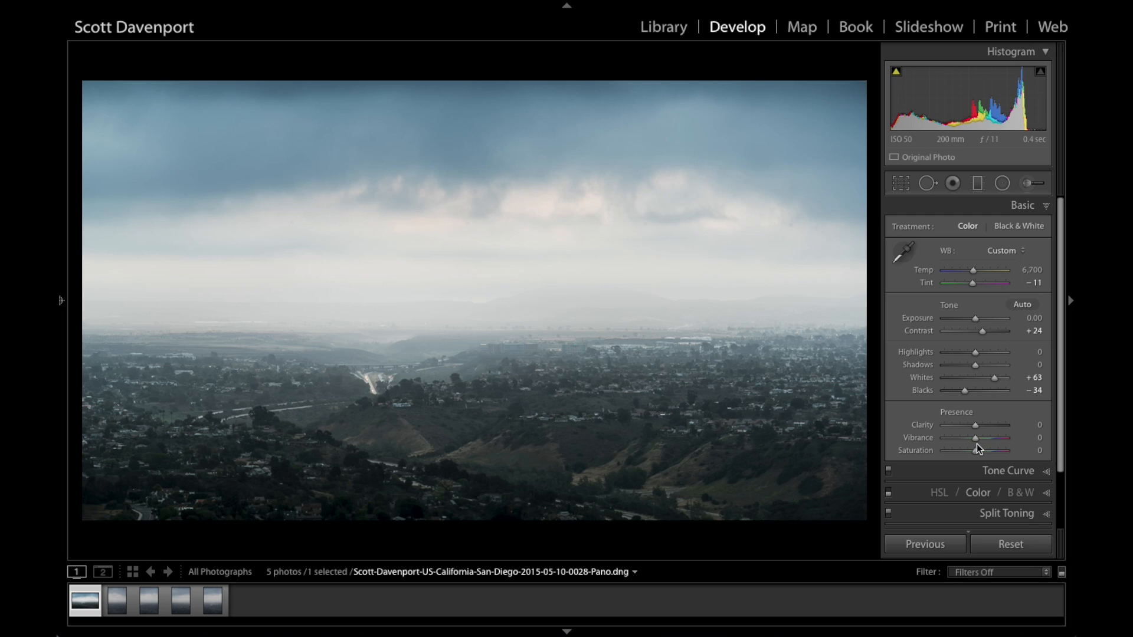
# Examine the panorama's sharpening and noise reduction settings in the Detail section.
pyautogui.scroll(-3, 976, 444)
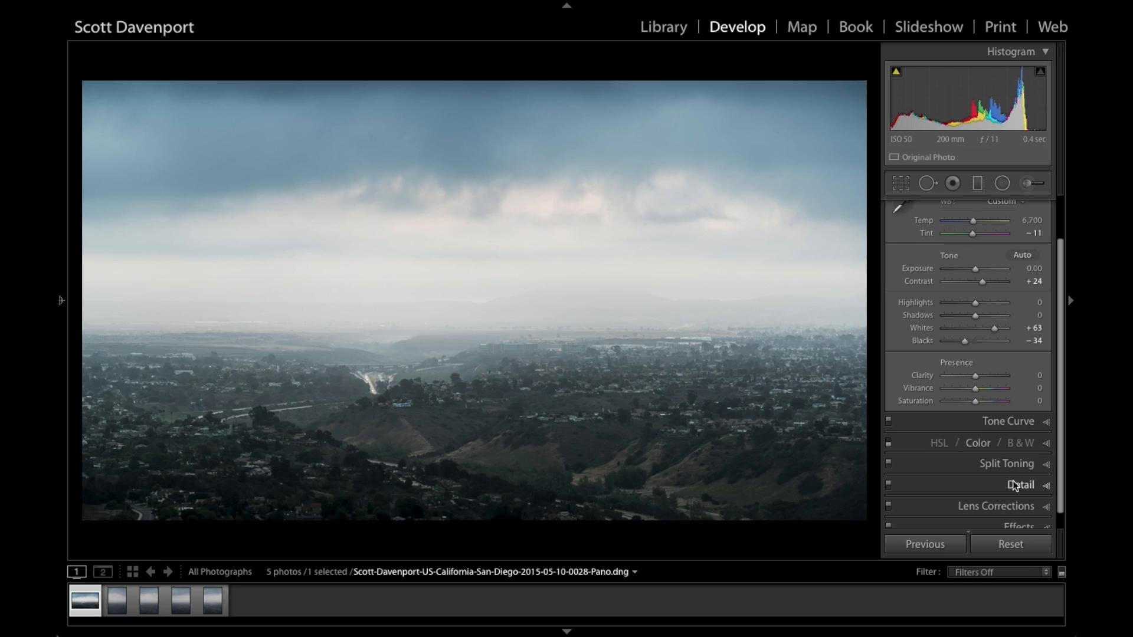
pyautogui.click(1045, 486)
pyautogui.scroll(-1, 972, 436)
pyautogui.scroll(-1, 972, 435)
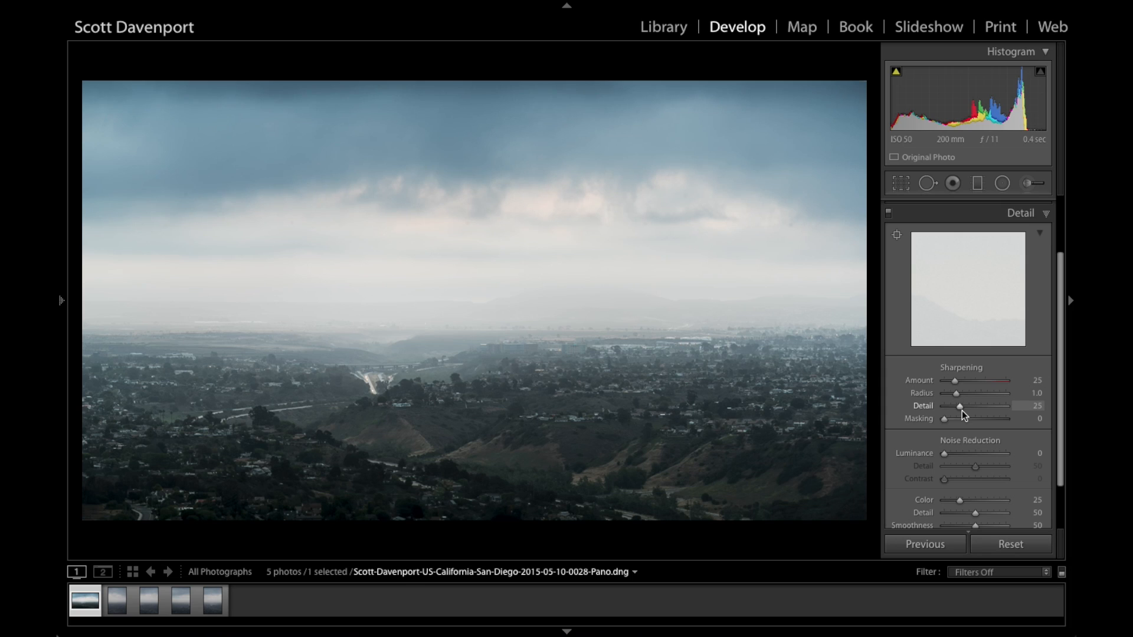
pyautogui.scroll(4, 962, 410)
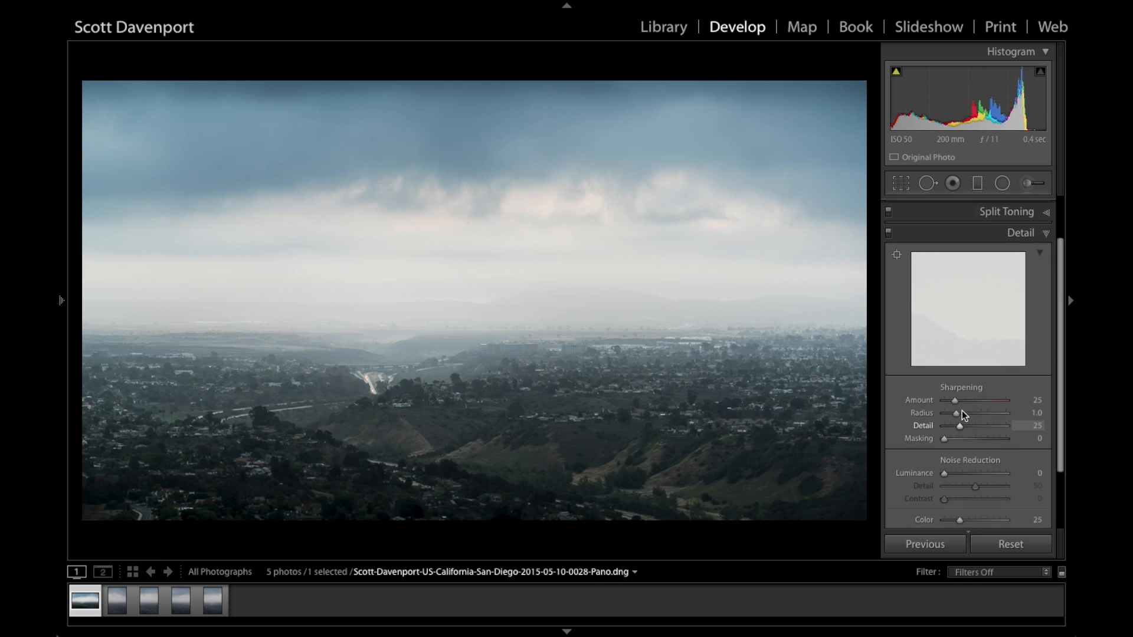
# Inspect the settings of both graduated filters, first the one over the land and the one over the sky.
pyautogui.click(976, 185)
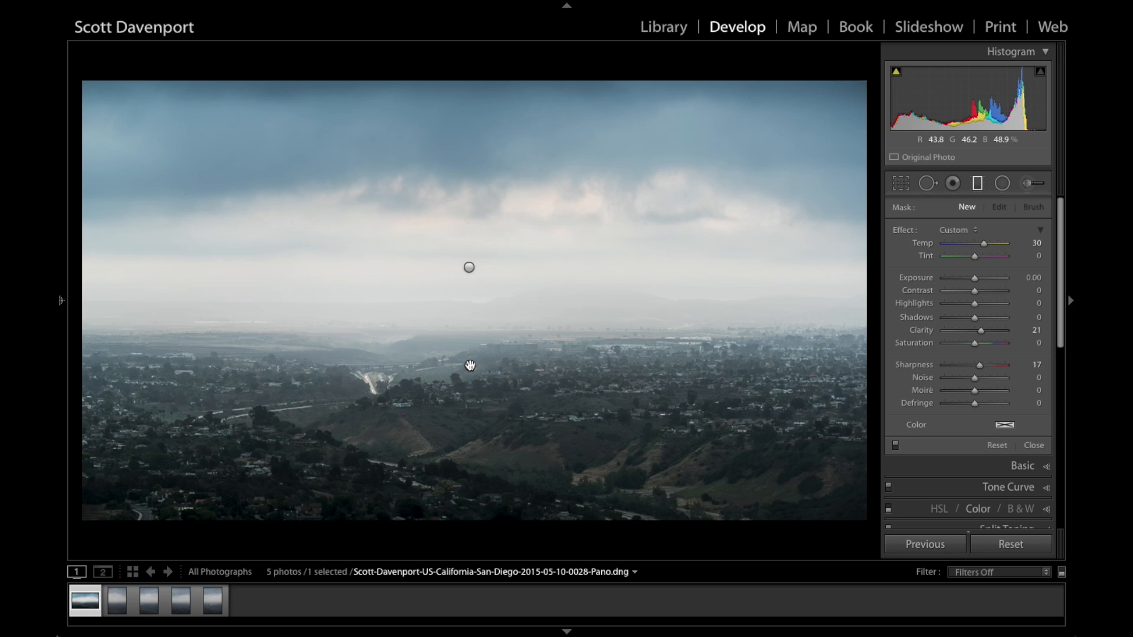
pyautogui.moveTo(469, 366)
pyautogui.click(470, 366)
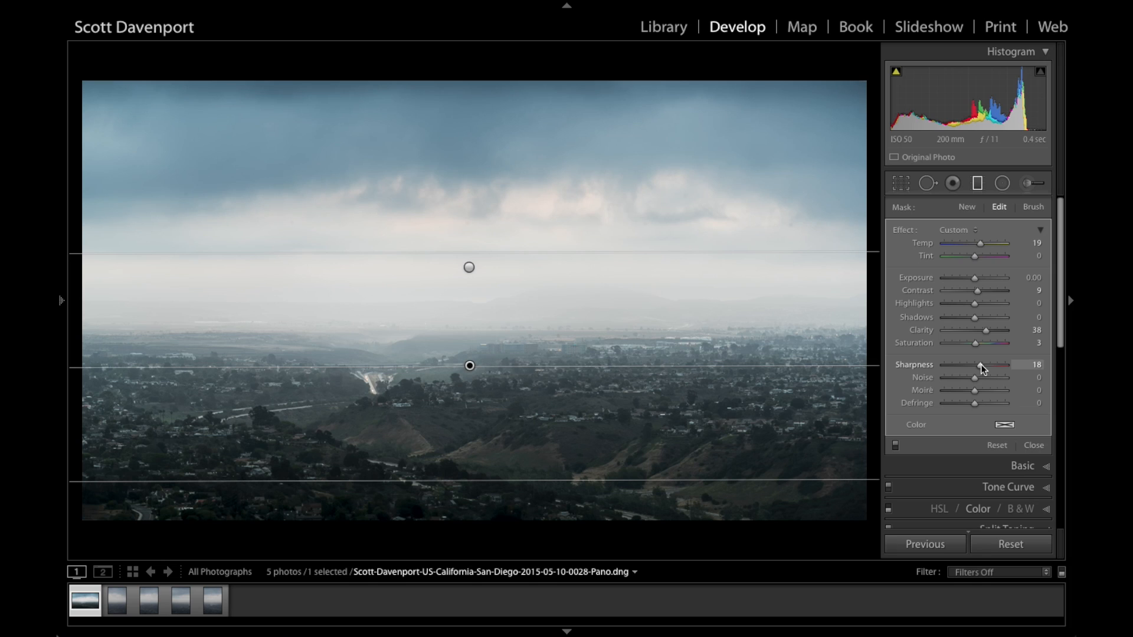
pyautogui.click(468, 266)
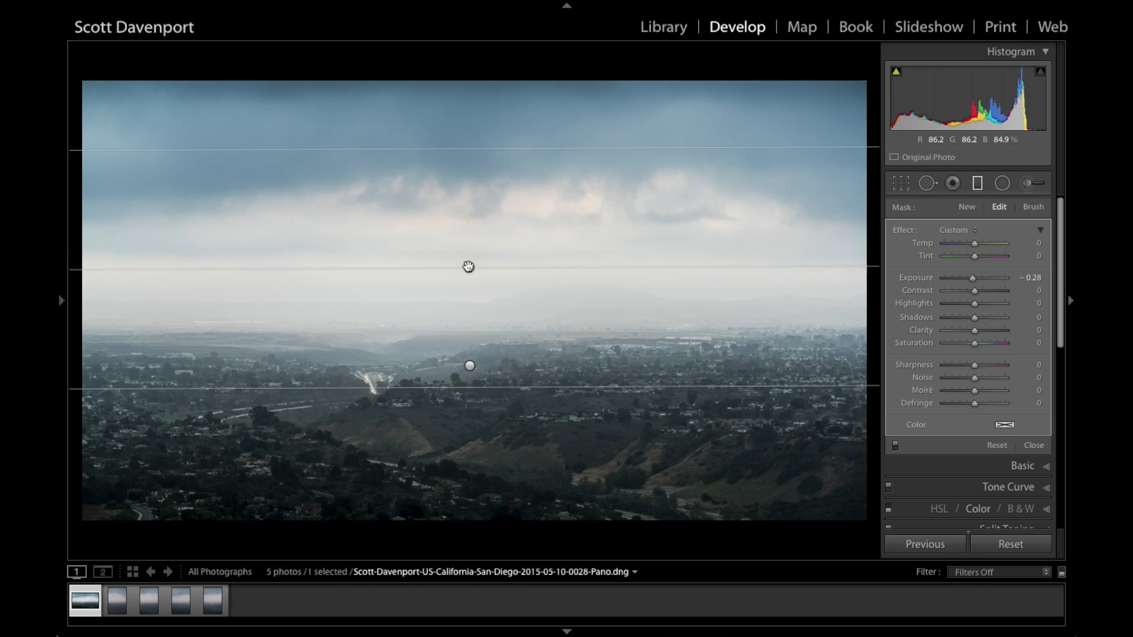
pyautogui.moveTo(468, 267)
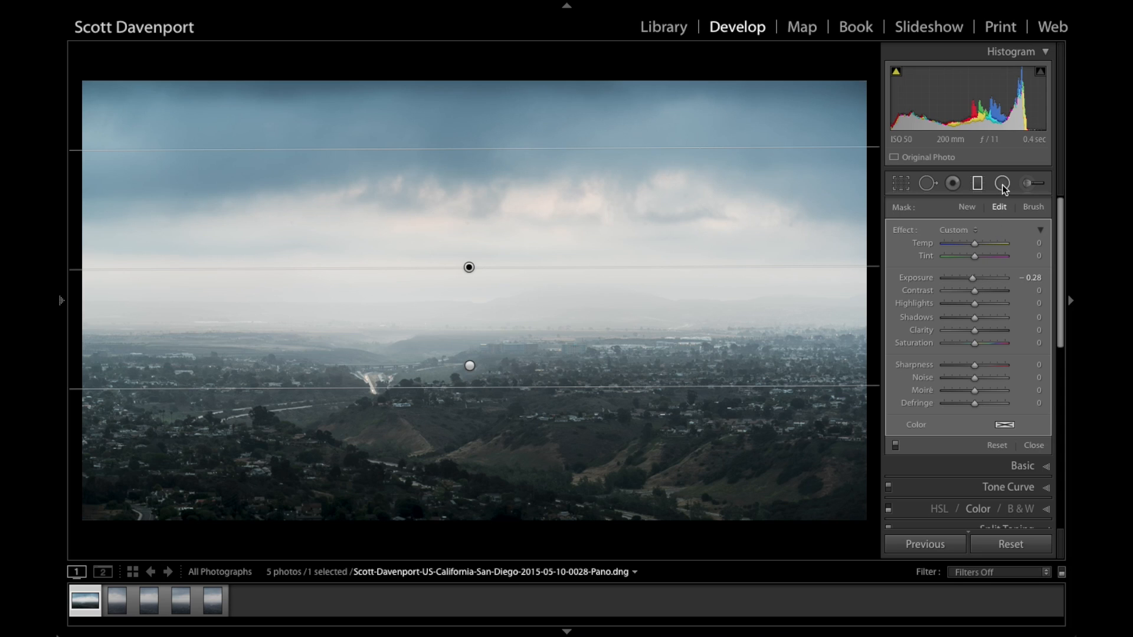
# Inspect the adjustment brush settings and painted mask over the land, and leave the brush tool.
pyautogui.click(1033, 187)
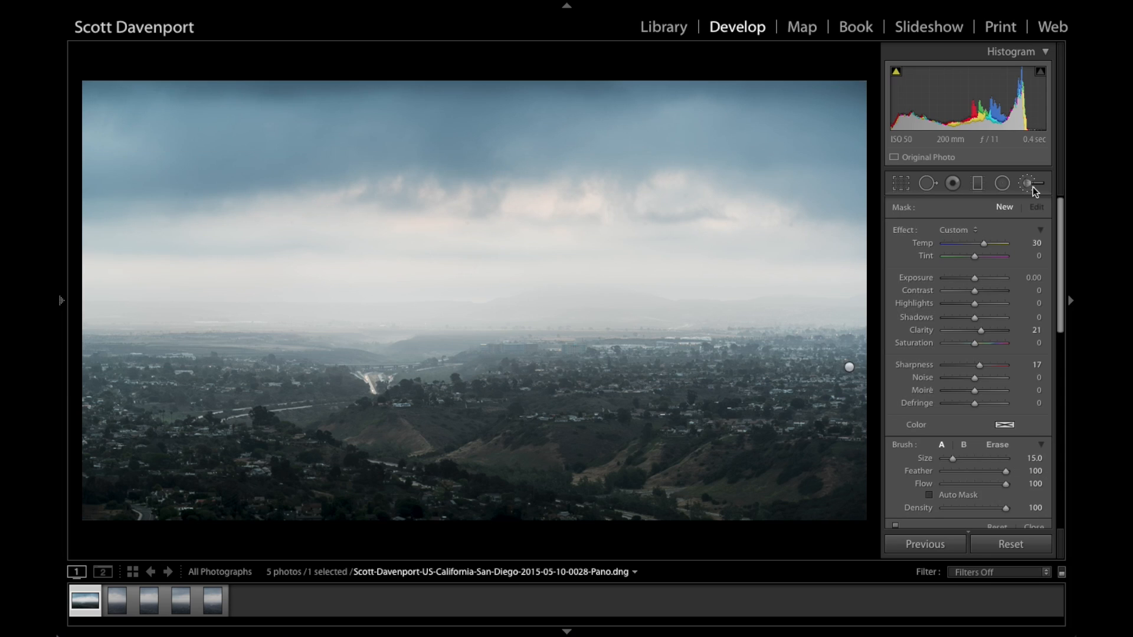
pyautogui.click(849, 368)
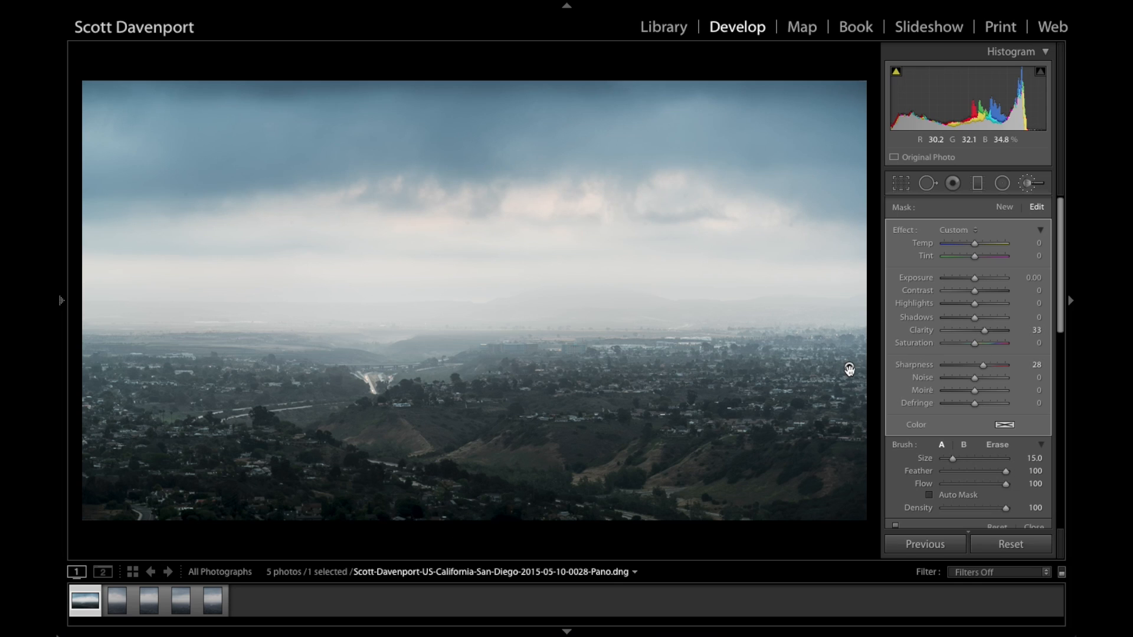
pyautogui.moveTo(849, 369)
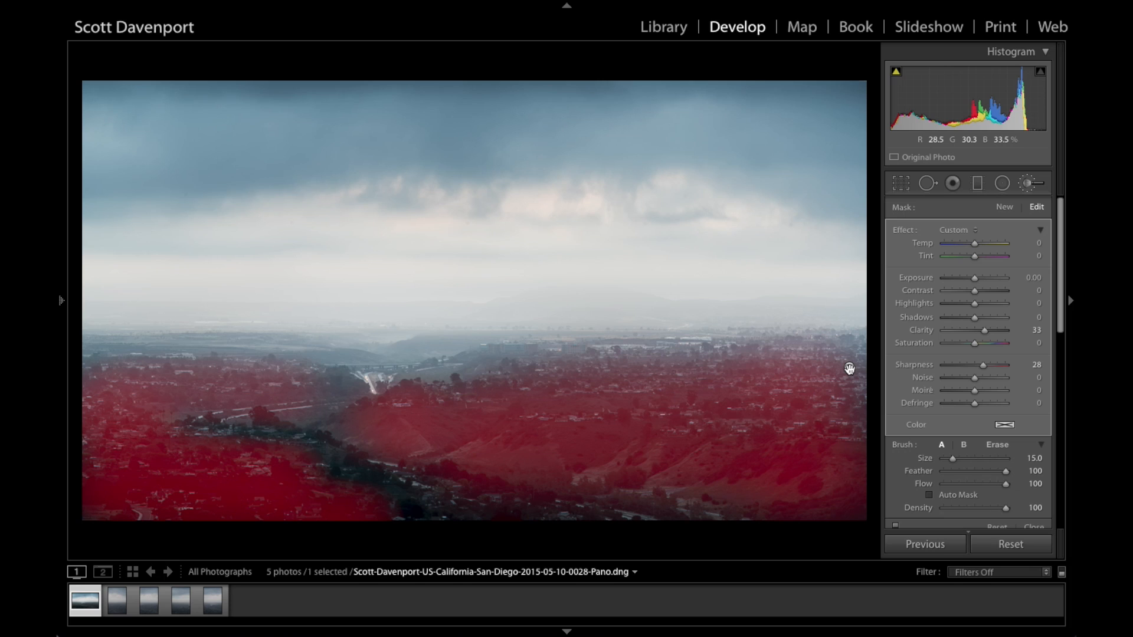
pyautogui.click(1028, 184)
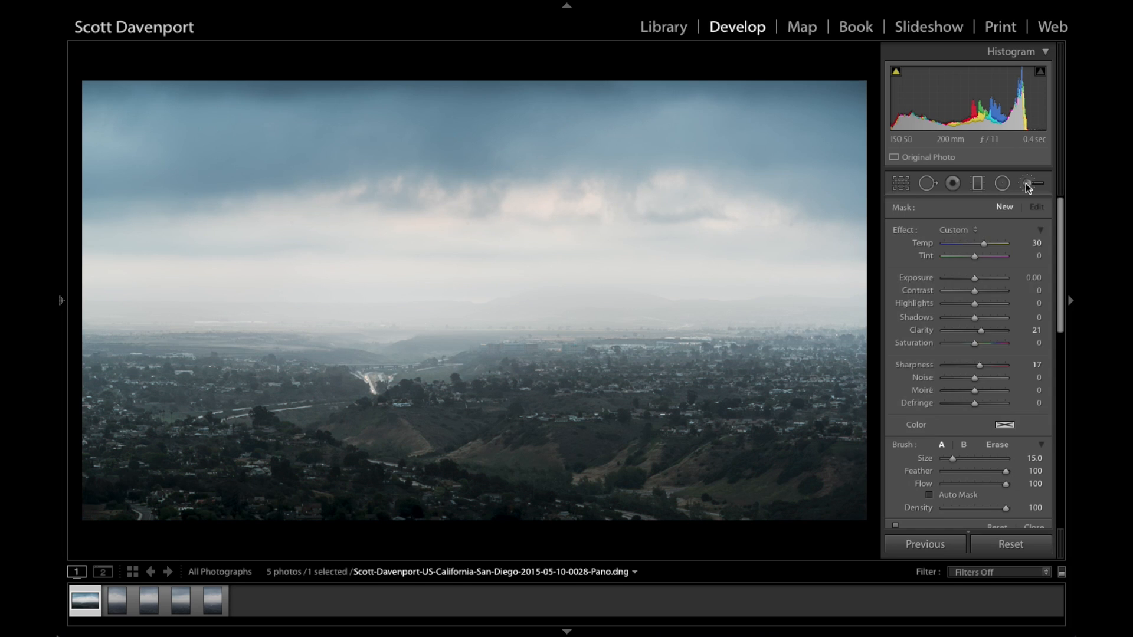
# Examine the panorama's Post-Crop Vignetting settings in the Effects section.
pyautogui.scroll(-5, 1014, 485)
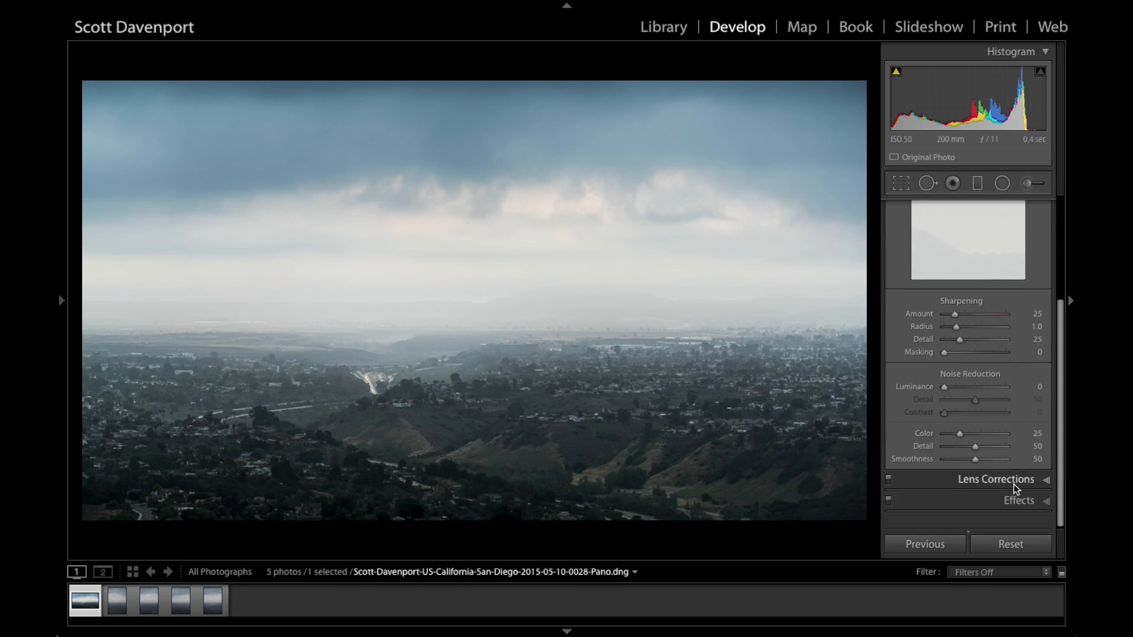
pyautogui.click(1011, 508)
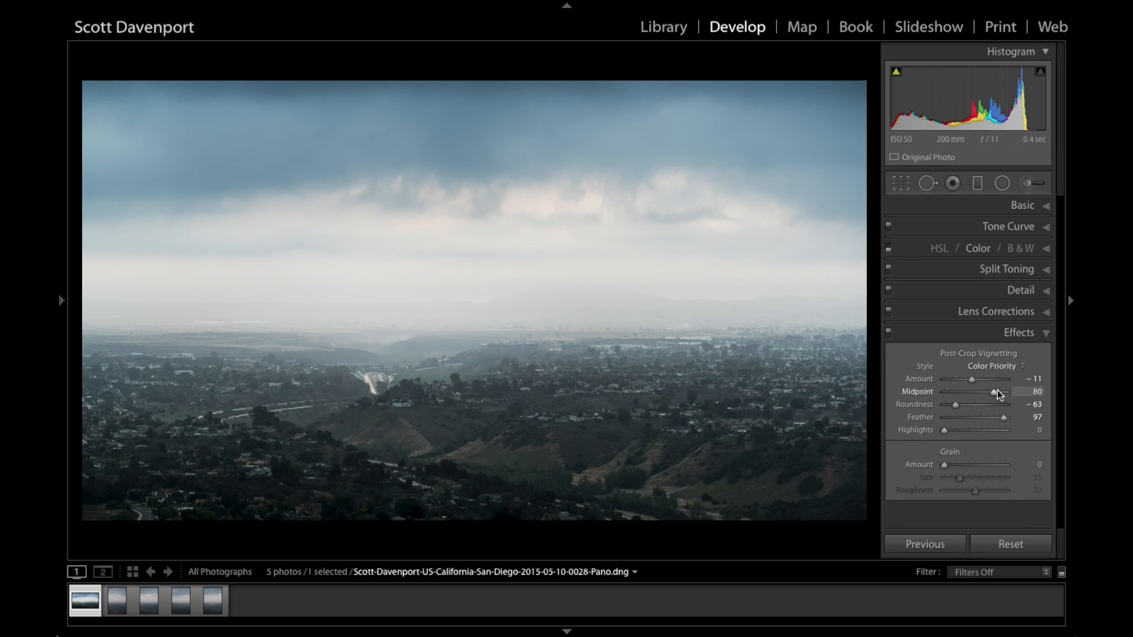
# Compare the panorama with the Effects adjustments switched off and back on.
pyautogui.click(888, 335)
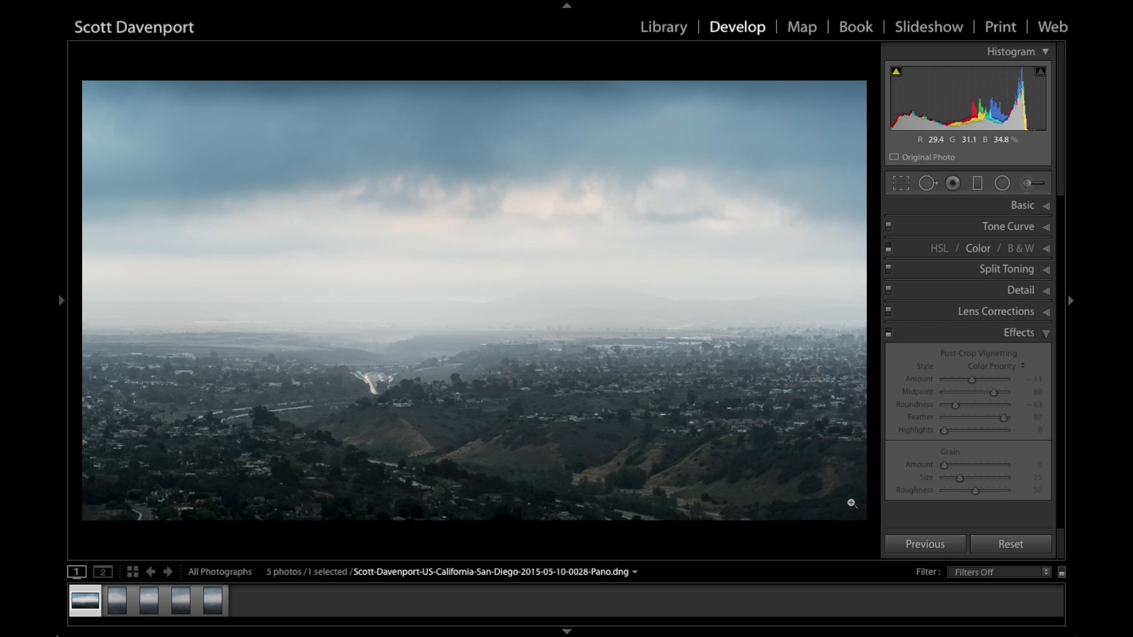
pyautogui.click(888, 333)
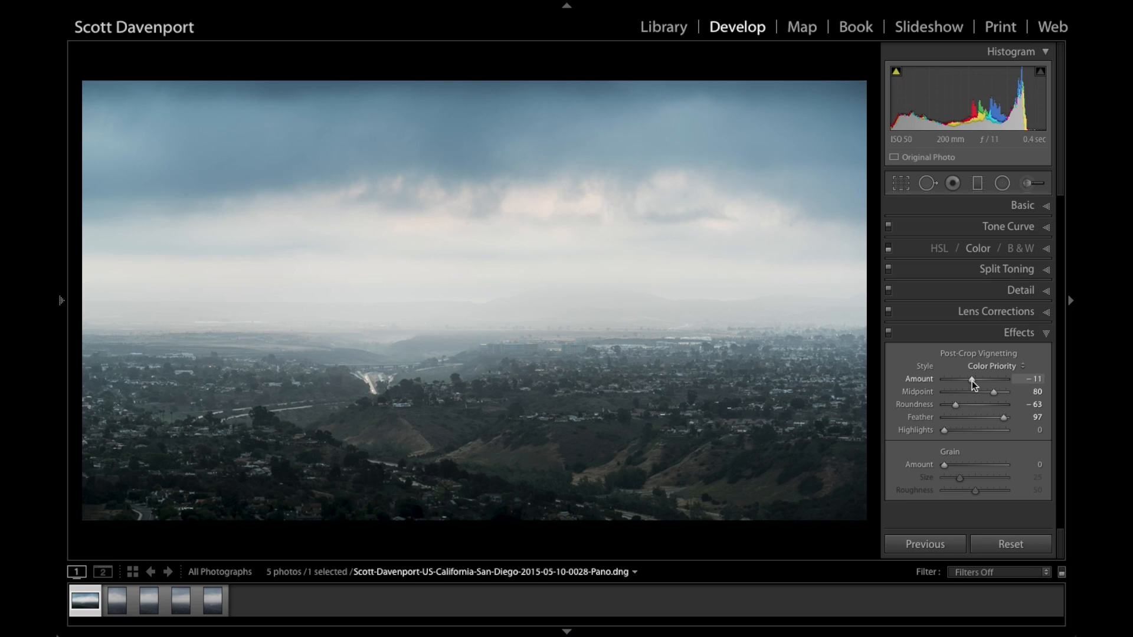
# Exaggerate the post-crop vignette with Amount -100 and Feather 0, and try Midpoint 50 and Roundness -66 to reveal its shape.
pyautogui.moveTo(972, 380); pyautogui.dragTo(934, 377)
pyautogui.moveTo(1004, 419); pyautogui.dragTo(942, 424)
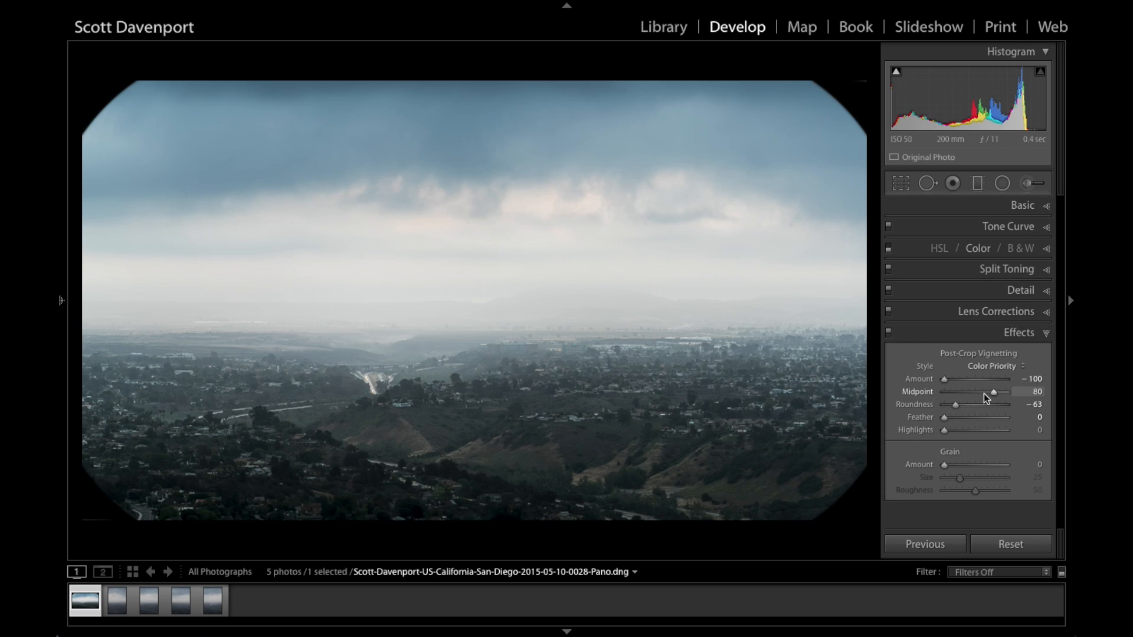
pyautogui.moveTo(993, 395); pyautogui.dragTo(955, 408)
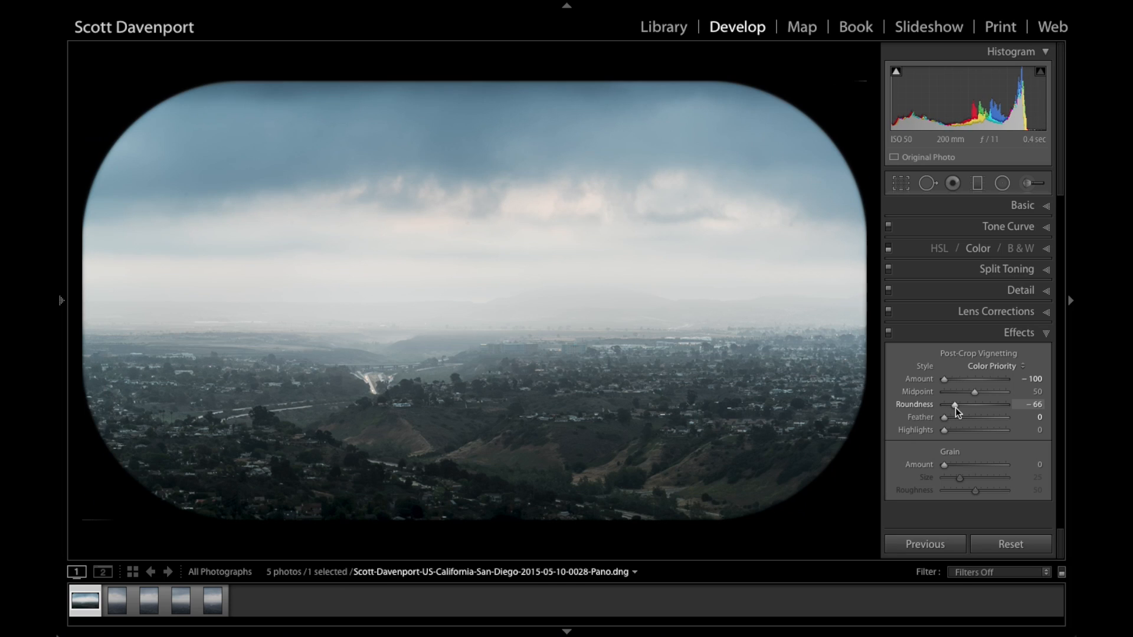
# Undo the trial changes to the vignette's Roundness, Midpoint, Feather and Amount.
pyautogui.hotkey('ctrl', 'z')
pyautogui.hotkey('ctrl', 'z')
pyautogui.hotkey('ctrl', 'z')
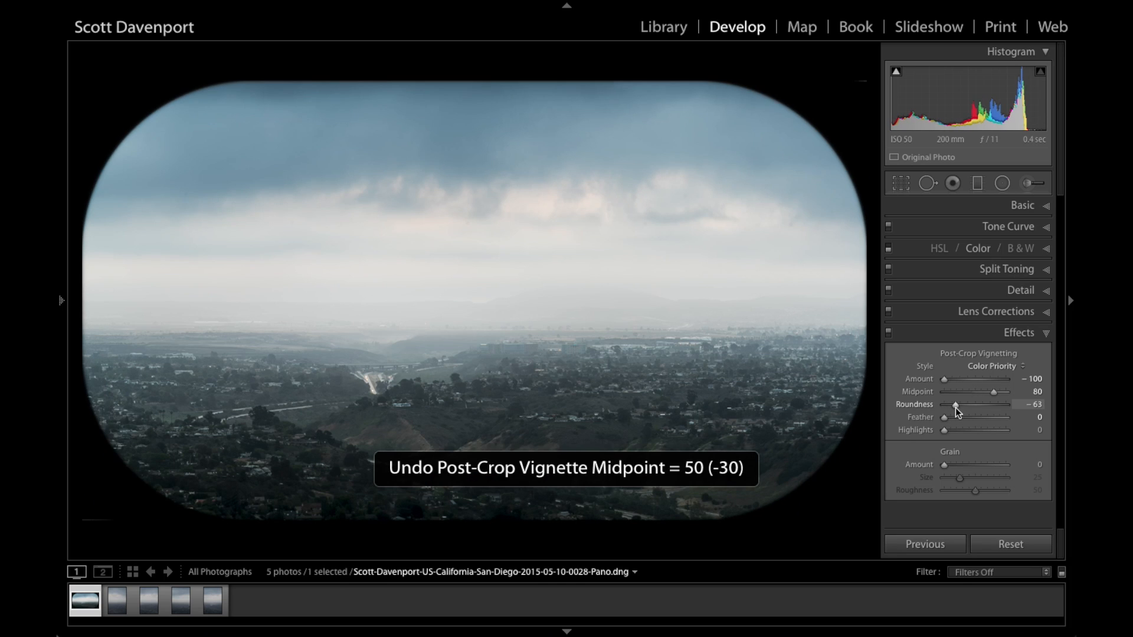
pyautogui.hotkey('ctrl', 'z')
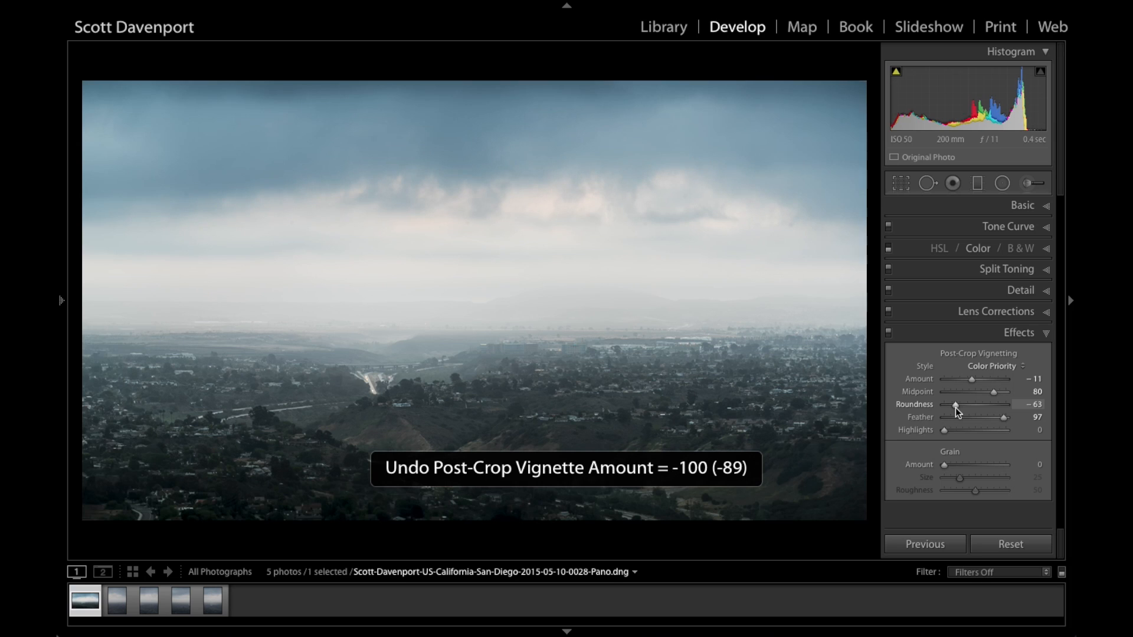
# Try the vignette with a hard edge at Feather 0 and Amount -100, and soften it to Feather 96 and Amount -31.
pyautogui.click(940, 417)
pyautogui.click(941, 381)
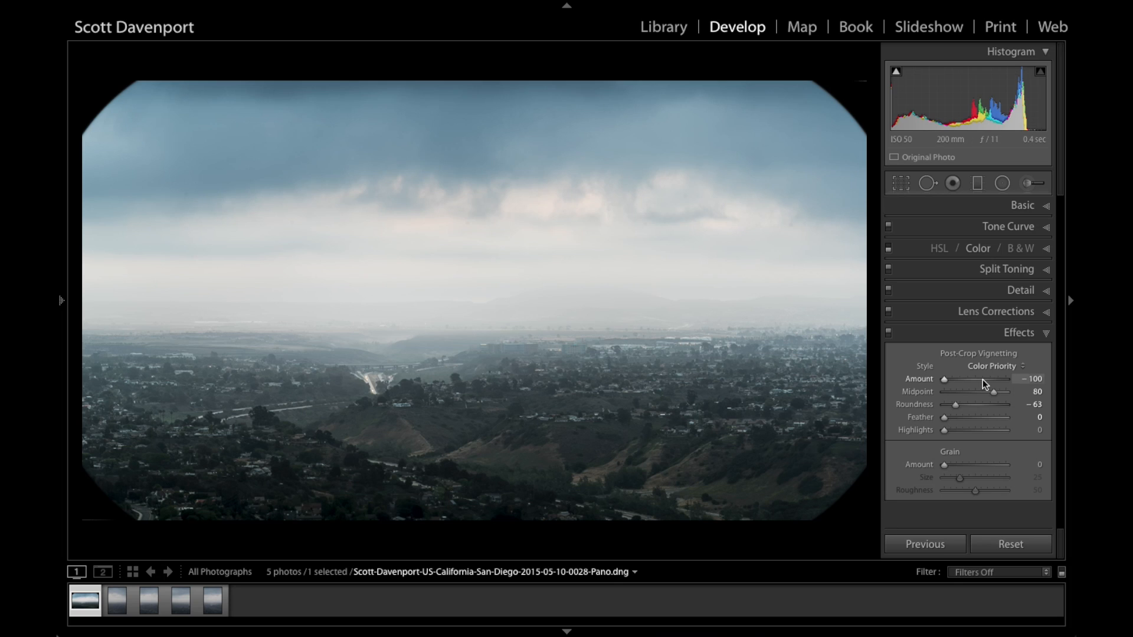
pyautogui.click(1003, 417)
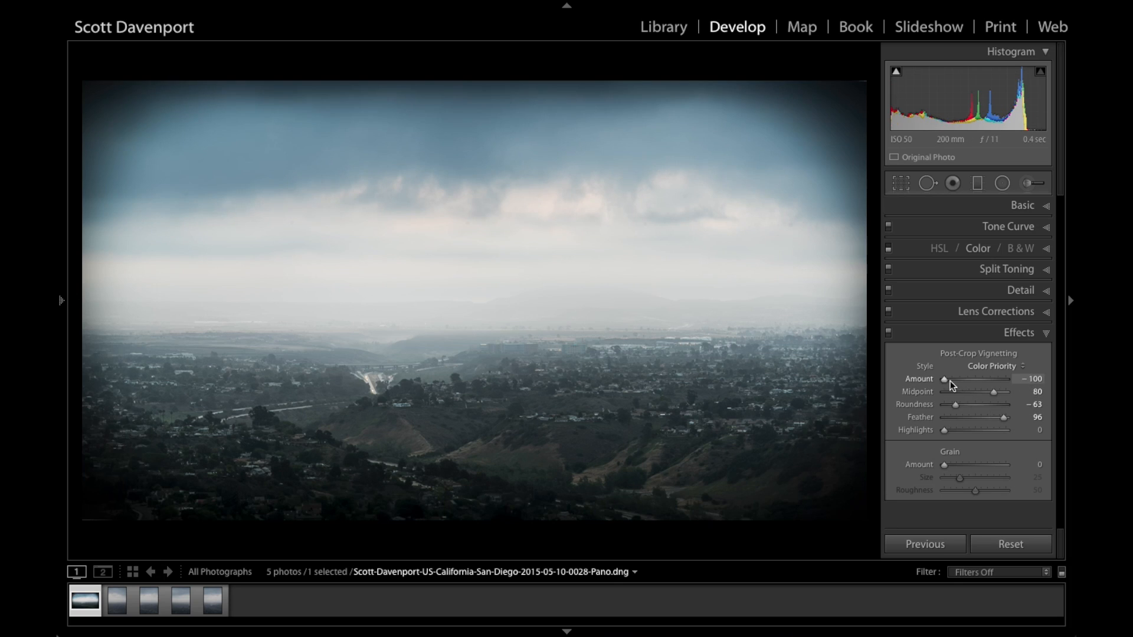
pyautogui.moveTo(944, 380); pyautogui.dragTo(965, 385)
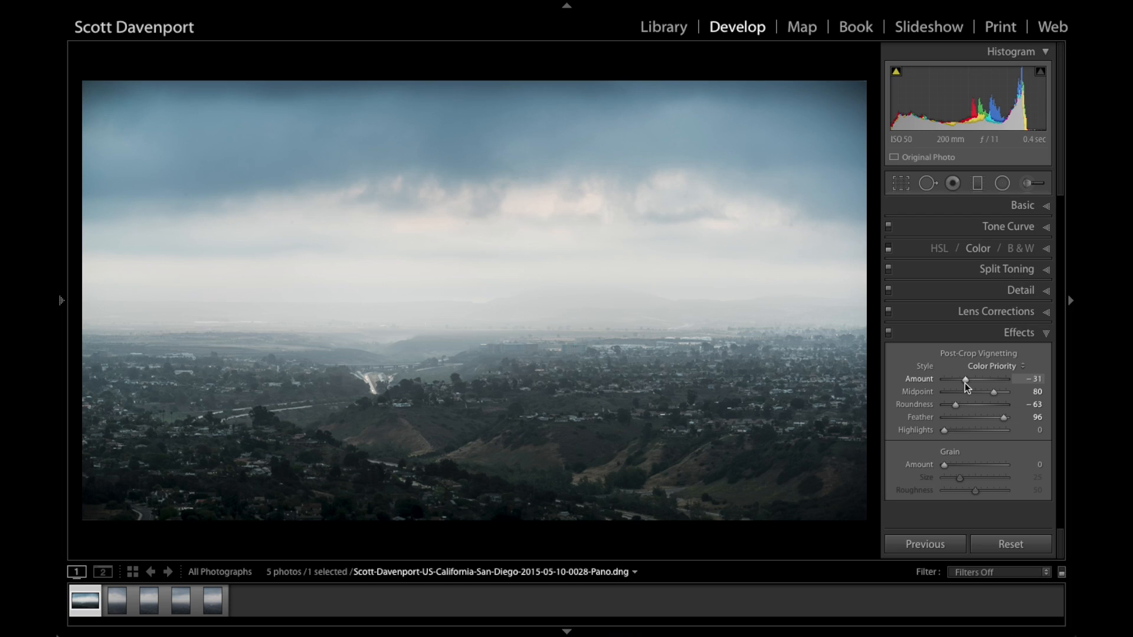
# Undo the second round of trial Feather and Amount changes to the vignette.
pyautogui.hotkey('ctrl', 'z')
pyautogui.hotkey('ctrl', 'z')
pyautogui.hotkey('ctrl', 'z')
pyautogui.hotkey('ctrl', 'z')
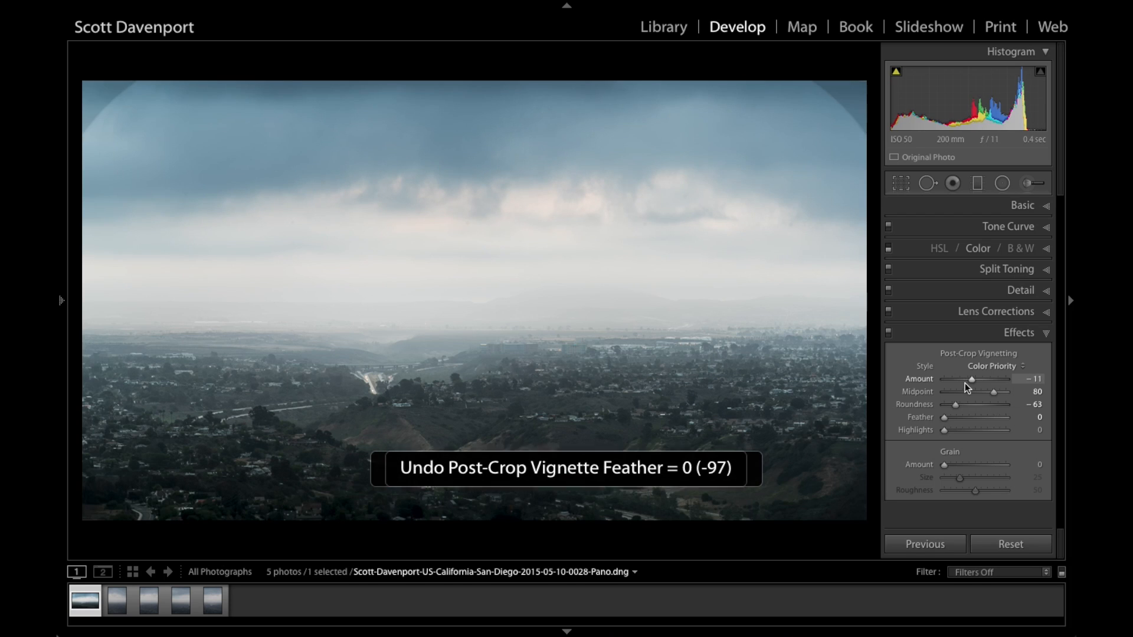
pyautogui.hotkey('ctrl', 'y')
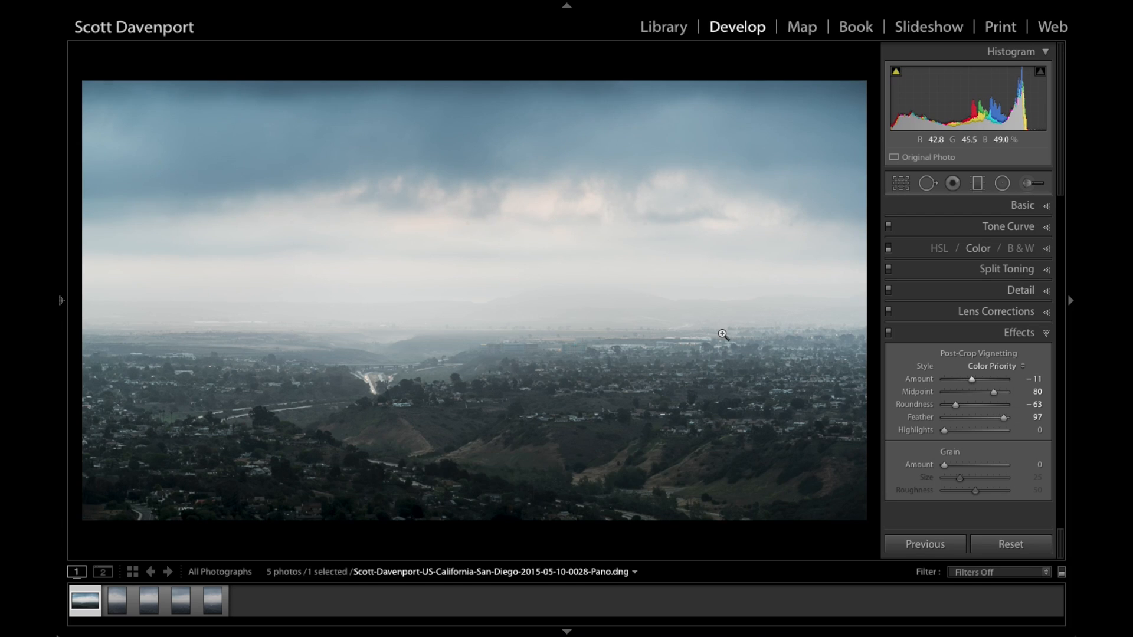
# Compare the panorama's Before view with the fully adjusted version.
pyautogui.press('\\')
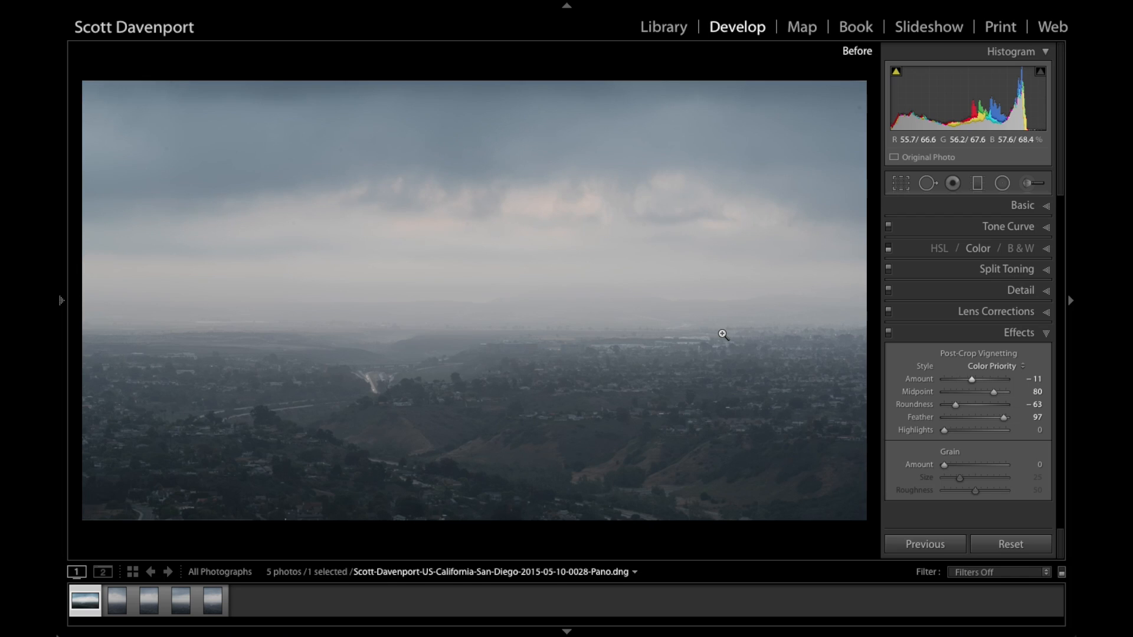
pyautogui.press('\\')
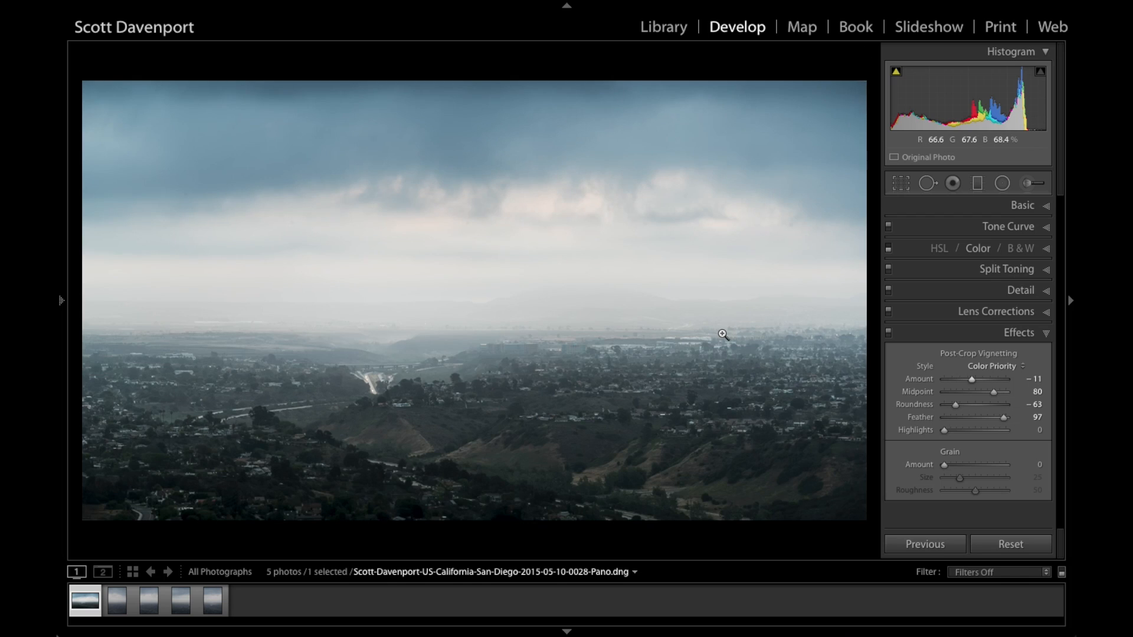